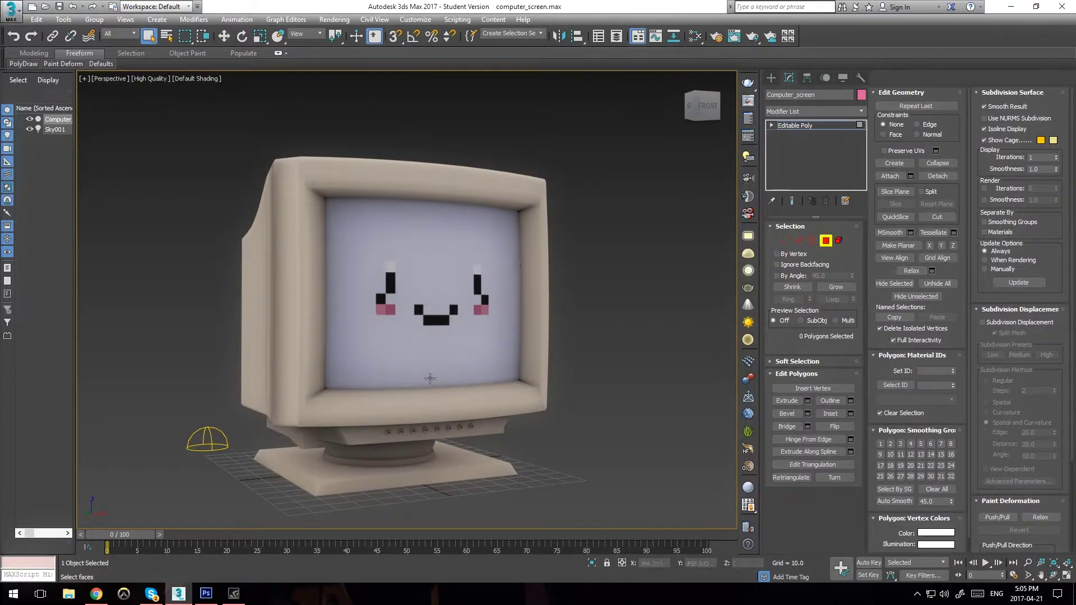
# Set the perspective viewport to Standard quality and display edged faces on the monitor with no polygons selected
pyautogui.click(426, 173)
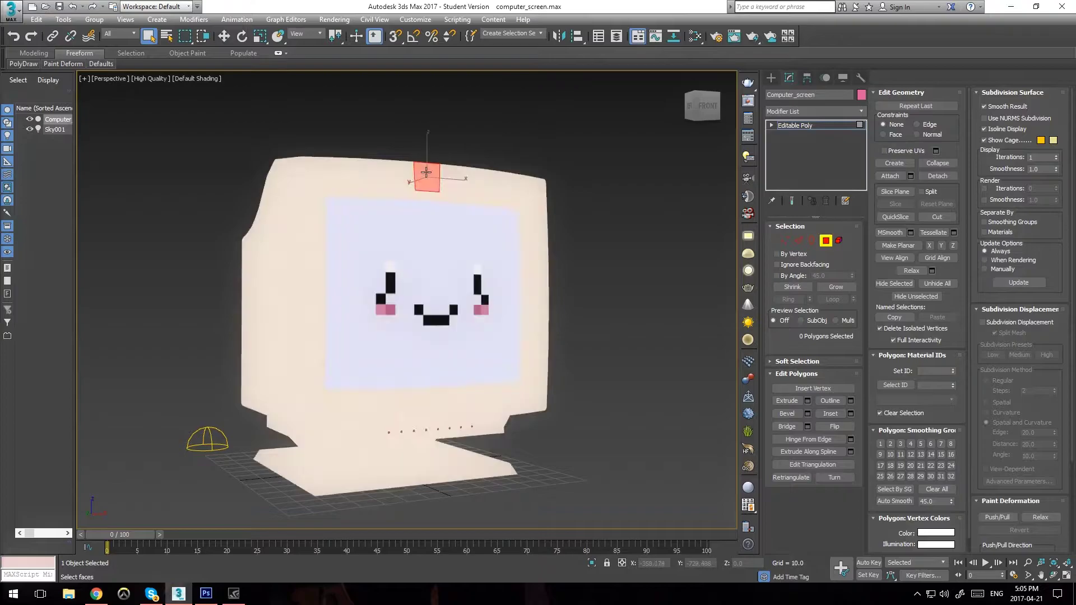
pyautogui.click(148, 78)
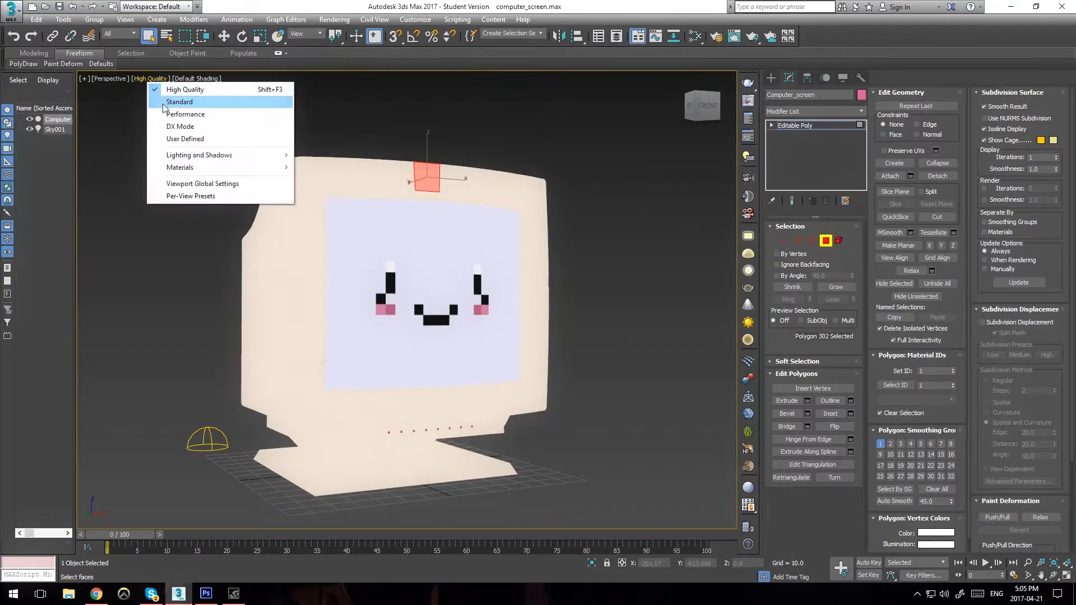
pyautogui.click(173, 102)
pyautogui.click(621, 230)
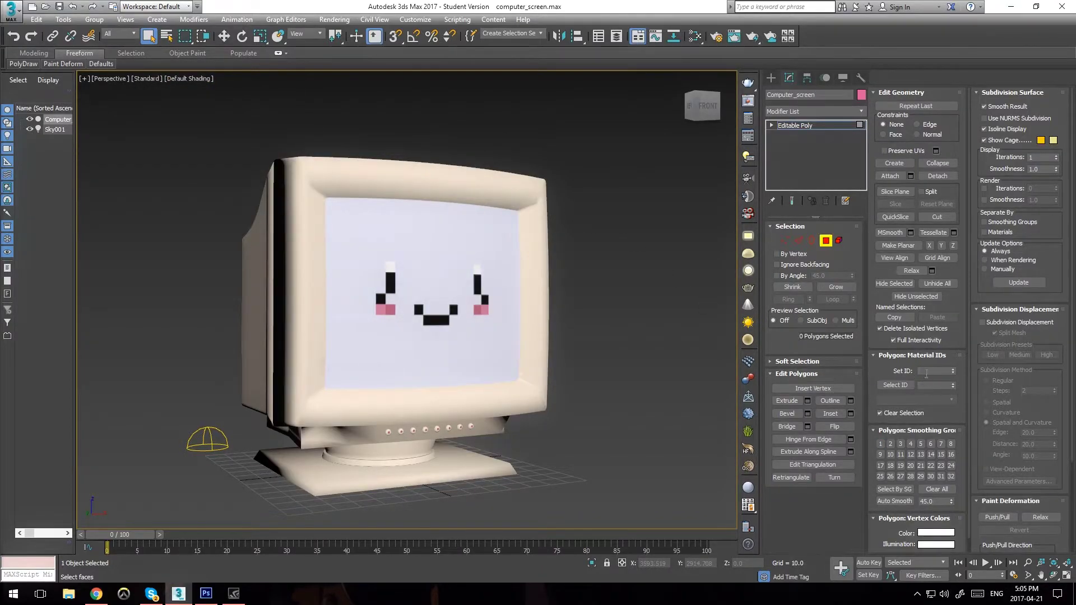
pyautogui.press('F4')
# Select a three-by-three block of polygons in the middle of the monitor's screen
pyautogui.click(429, 285)
pyautogui.keyDown('ctrl'); pyautogui.click(446, 287); pyautogui.keyUp('ctrl')
pyautogui.keyDown('ctrl'); pyautogui.click(447, 302); pyautogui.keyUp('ctrl')
pyautogui.keyDown('ctrl'); pyautogui.click(427, 303); pyautogui.keyUp('ctrl')
pyautogui.keyDown('ctrl'); pyautogui.click(408, 303); pyautogui.keyUp('ctrl')
pyautogui.keyDown('ctrl'); pyautogui.click(406, 285); pyautogui.keyUp('ctrl')
pyautogui.keyDown('ctrl'); pyautogui.click(407, 269); pyautogui.keyUp('ctrl')
pyautogui.keyDown('ctrl'); pyautogui.click(427, 266); pyautogui.keyUp('ctrl')
pyautogui.keyDown('ctrl'); pyautogui.click(444, 267); pyautogui.keyUp('ctrl')
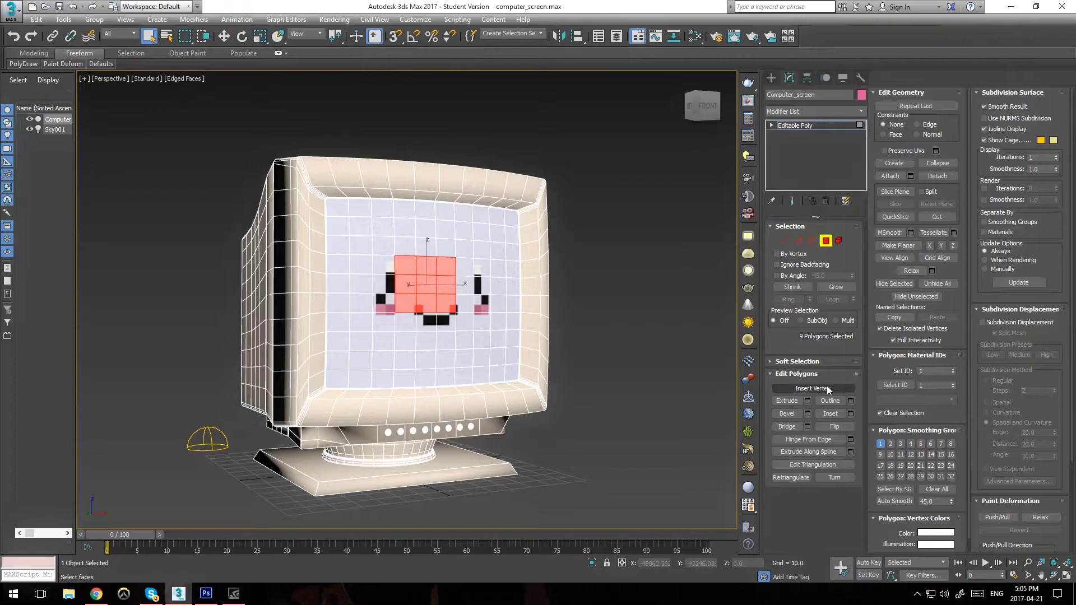
pyautogui.click(828, 288)
pyautogui.click(829, 288)
pyautogui.click(829, 288)
pyautogui.hotkey('ctrl', 'z')
pyautogui.hotkey('ctrl', 'z')
pyautogui.hotkey('ctrl', 'z')
pyautogui.hotkey('ctrl', 'z')
# Extend the selected screen polygons to a four-by-four block around the mouth
pyautogui.keyDown('ctrl'); pyautogui.click(467, 272); pyautogui.keyUp('ctrl')
pyautogui.keyDown('ctrl'); pyautogui.click(465, 287); pyautogui.keyUp('ctrl')
pyautogui.keyDown('ctrl'); pyautogui.click(464, 304); pyautogui.keyUp('ctrl')
pyautogui.keyDown('ctrl'); pyautogui.click(464, 317); pyautogui.keyUp('ctrl')
pyautogui.keyDown('ctrl'); pyautogui.click(445, 322); pyautogui.keyUp('ctrl')
pyautogui.keyDown('ctrl'); pyautogui.click(426, 323); pyautogui.keyUp('ctrl')
pyautogui.keyDown('ctrl'); pyautogui.click(402, 324); pyautogui.keyUp('ctrl')
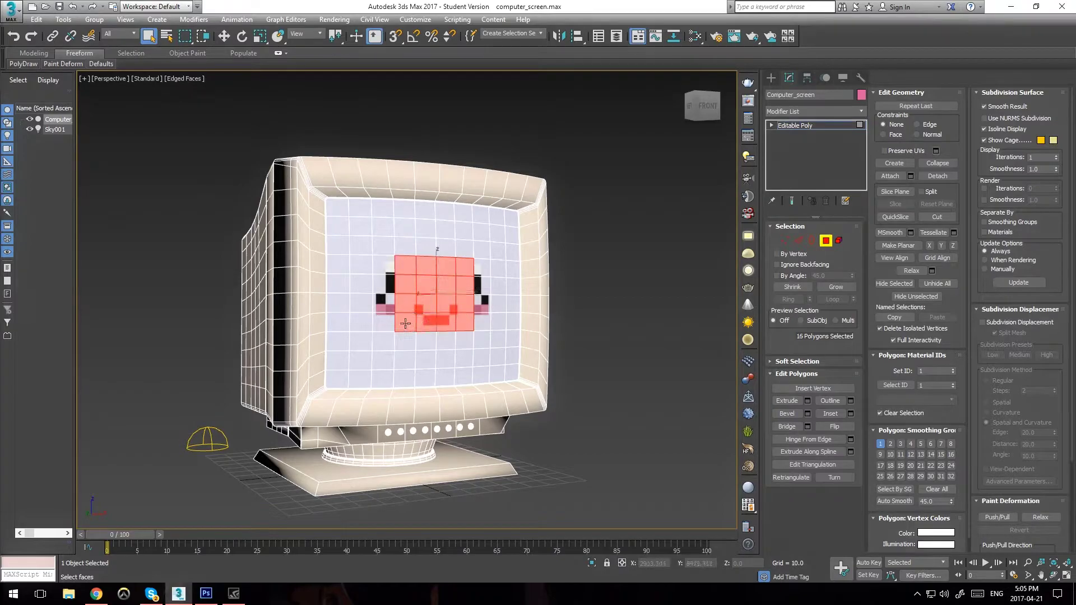
# Grow the selection to cover the whole screen face, assign it material ID 2, and deselect it
pyautogui.click(844, 286)
pyautogui.click(844, 286)
pyautogui.click(844, 285)
pyautogui.click(845, 286)
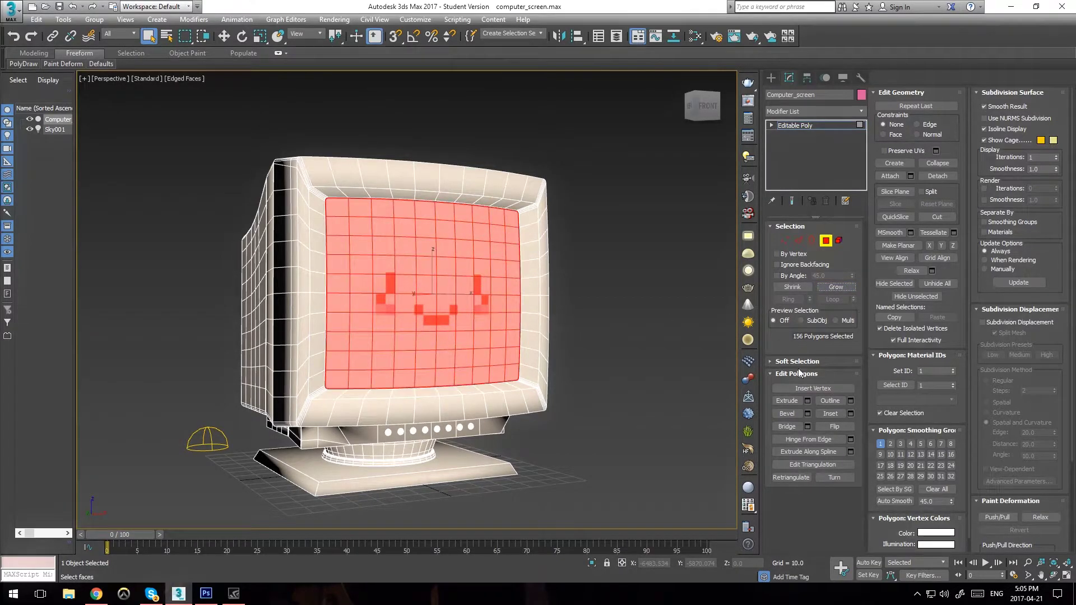
pyautogui.click(939, 371)
pyautogui.click(595, 260)
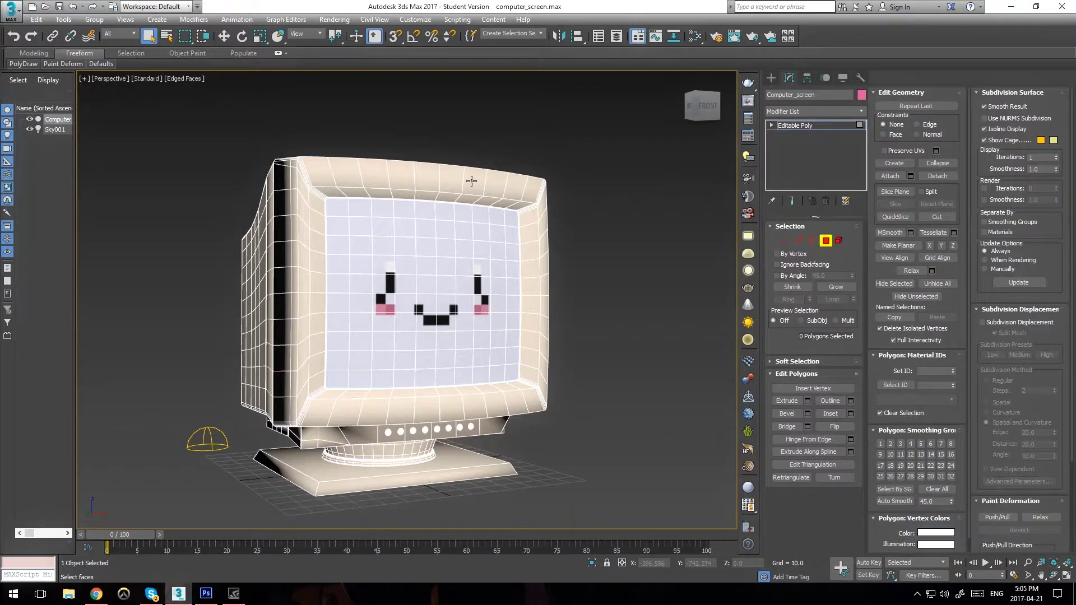
# Check the material ID of individual polygons on the monitor's front frame and casing side
pyautogui.click(386, 176)
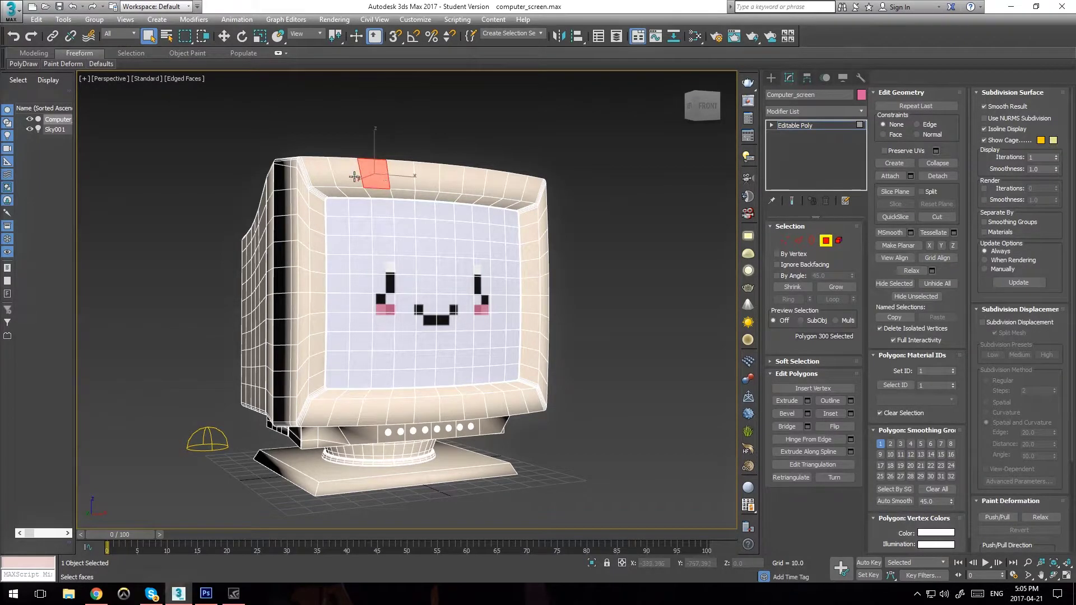
pyautogui.click(315, 163)
pyautogui.click(274, 231)
pyautogui.click(253, 283)
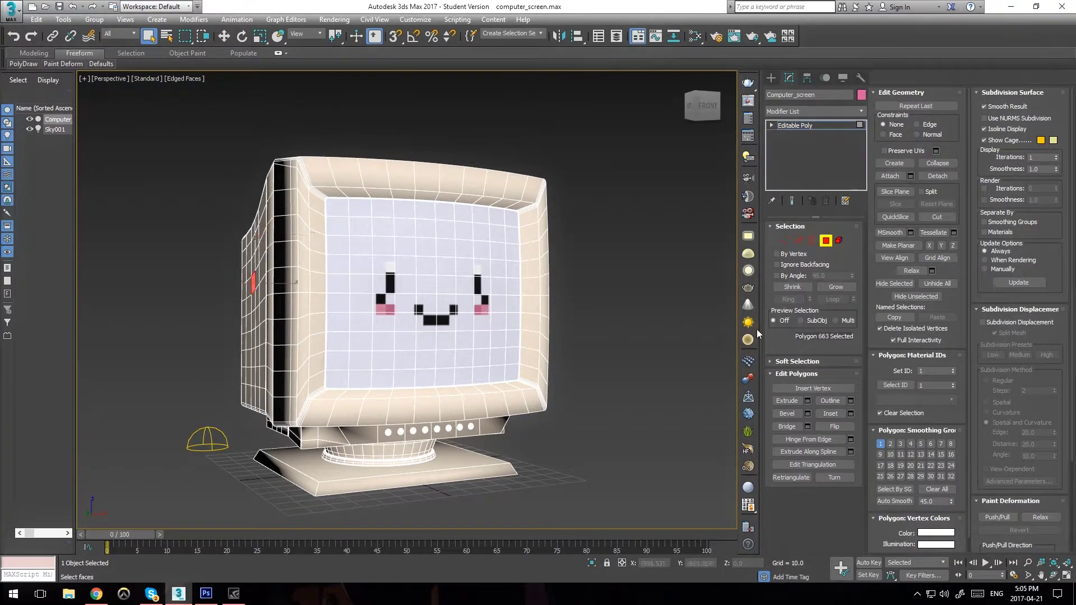
pyautogui.click(618, 260)
pyautogui.click(532, 287)
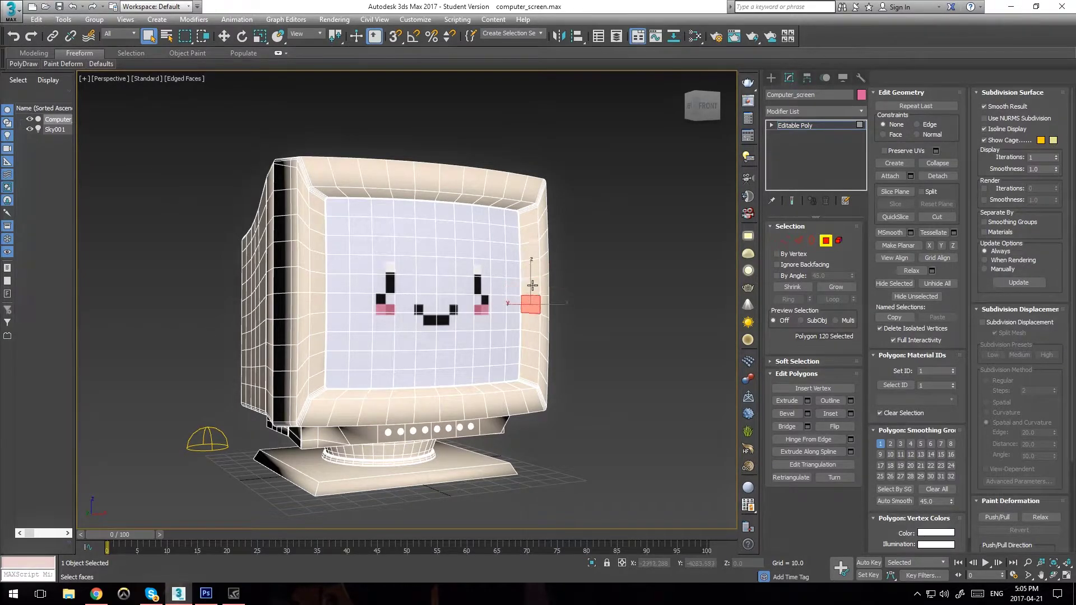
pyautogui.click(584, 230)
# Leave polygon editing, deselect the monitor, and hide the edged faces
pyautogui.click(826, 242)
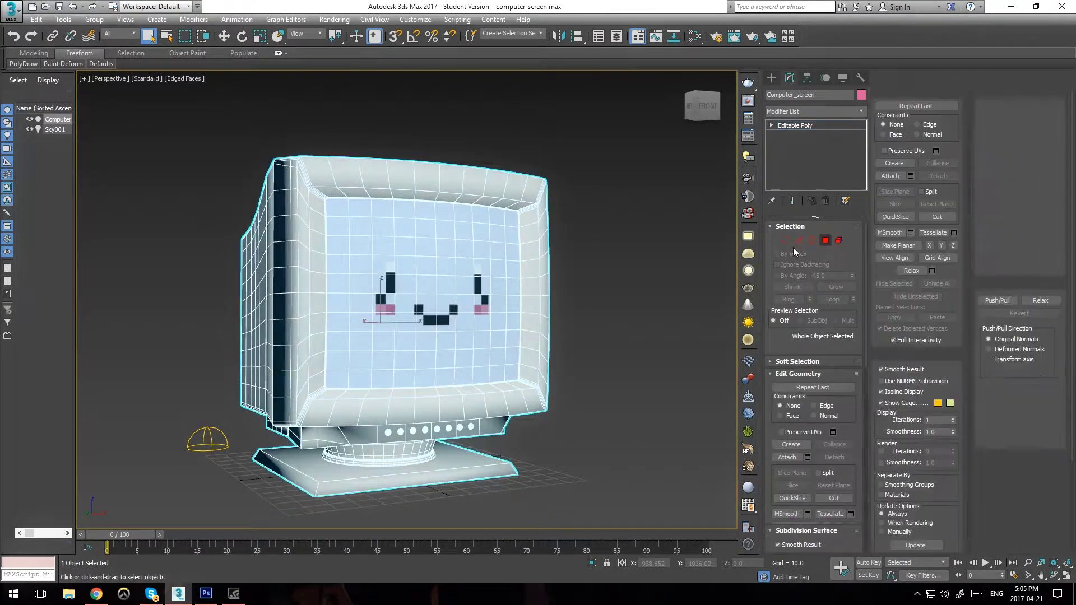
pyautogui.click(630, 258)
pyautogui.press('F4')
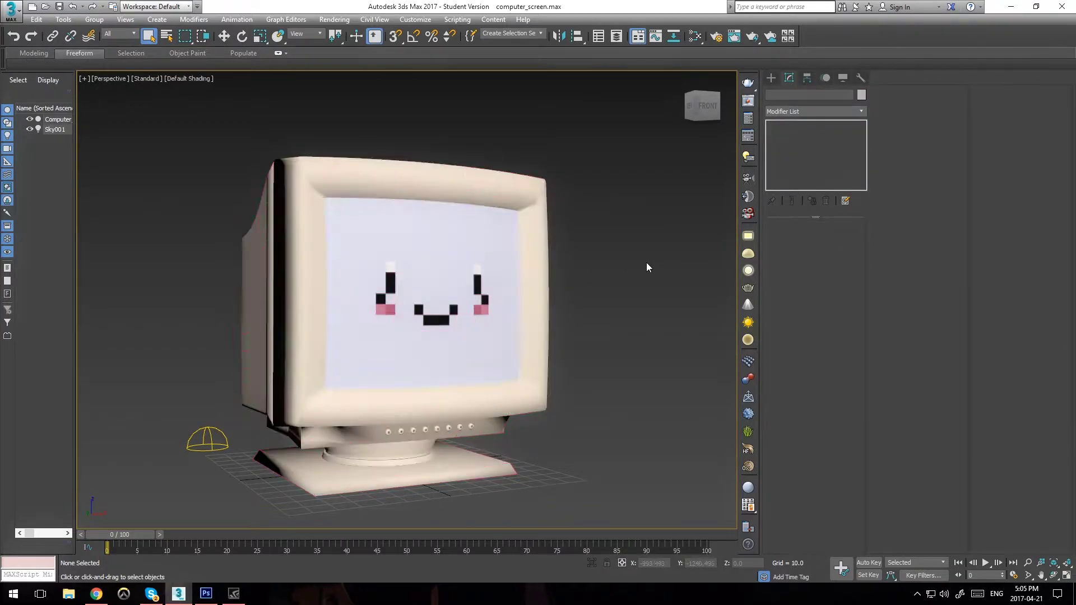
# Add a Multi/Sub-Object material in an empty area of the Slate Material Editor
pyautogui.press('m')
pyautogui.moveTo(646, 171); pyautogui.dragTo(629, 345, button='middle')
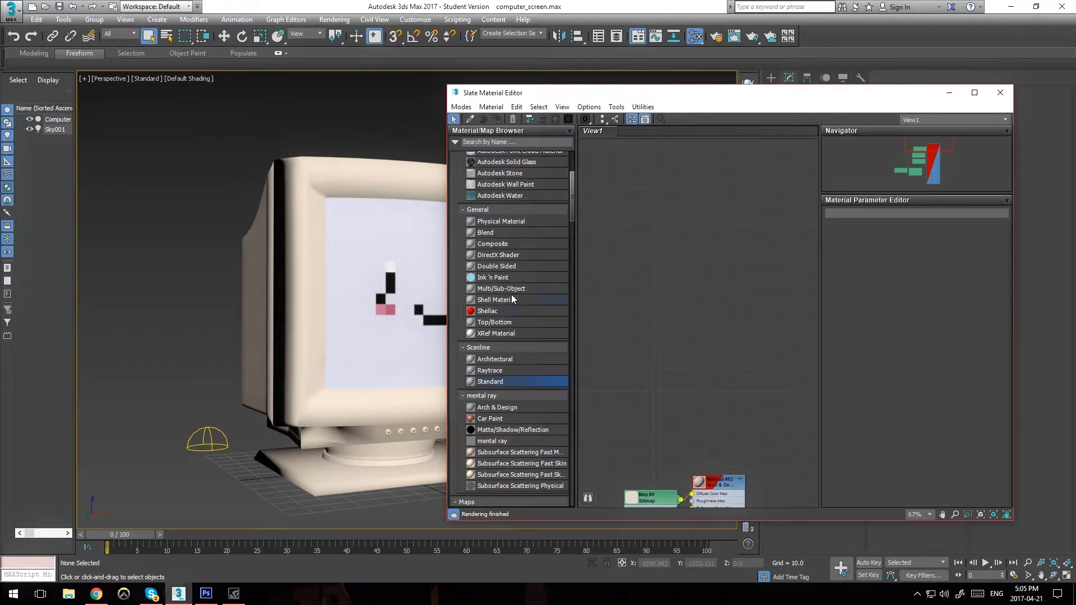
pyautogui.moveTo(516, 288); pyautogui.dragTo(702, 257)
pyautogui.scroll(5, 698, 259)
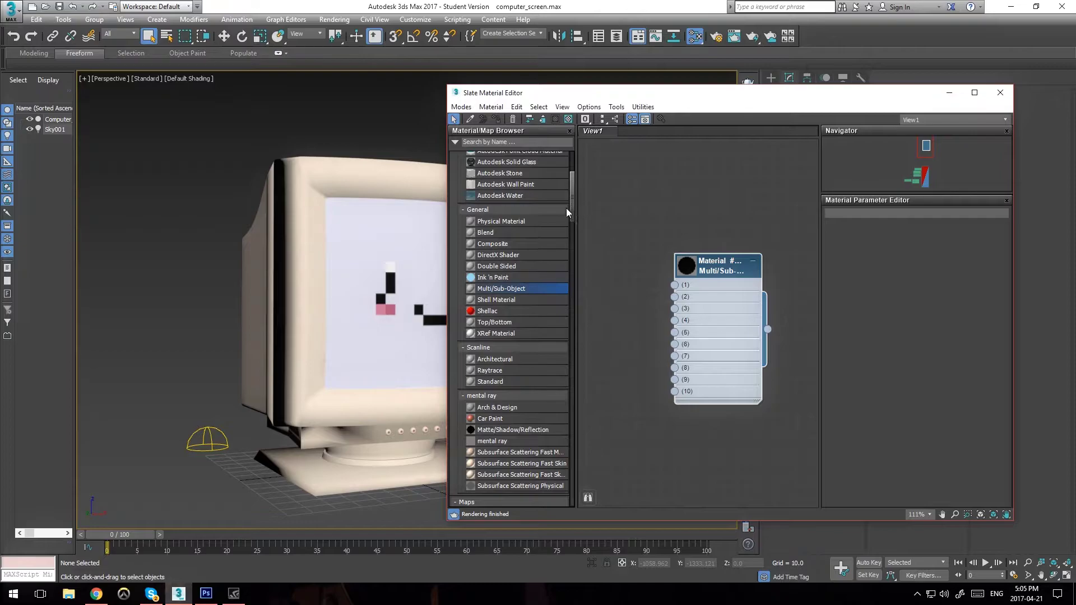
# Add two Standard materials and connect them to slots 1 and 2 of the Multi/Sub-Object material
pyautogui.moveTo(490, 381); pyautogui.dragTo(617, 168)
pyautogui.moveTo(761, 254); pyautogui.dragTo(679, 182)
pyautogui.moveTo(741, 250); pyautogui.dragTo(689, 238, button='middle')
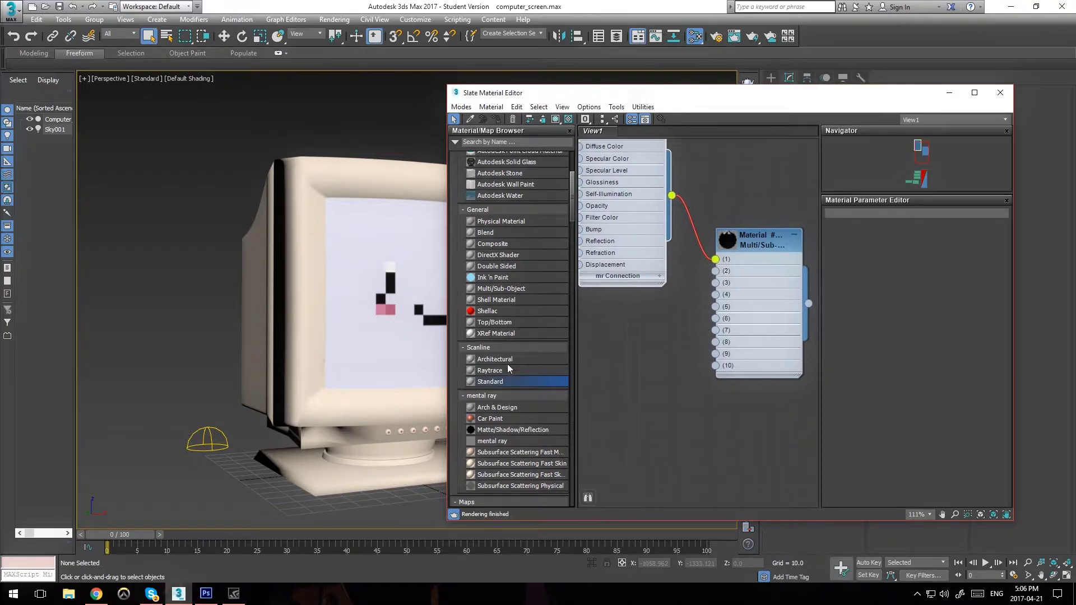
pyautogui.moveTo(496, 384); pyautogui.dragTo(623, 331)
pyautogui.moveTo(688, 374); pyautogui.dragTo(715, 271)
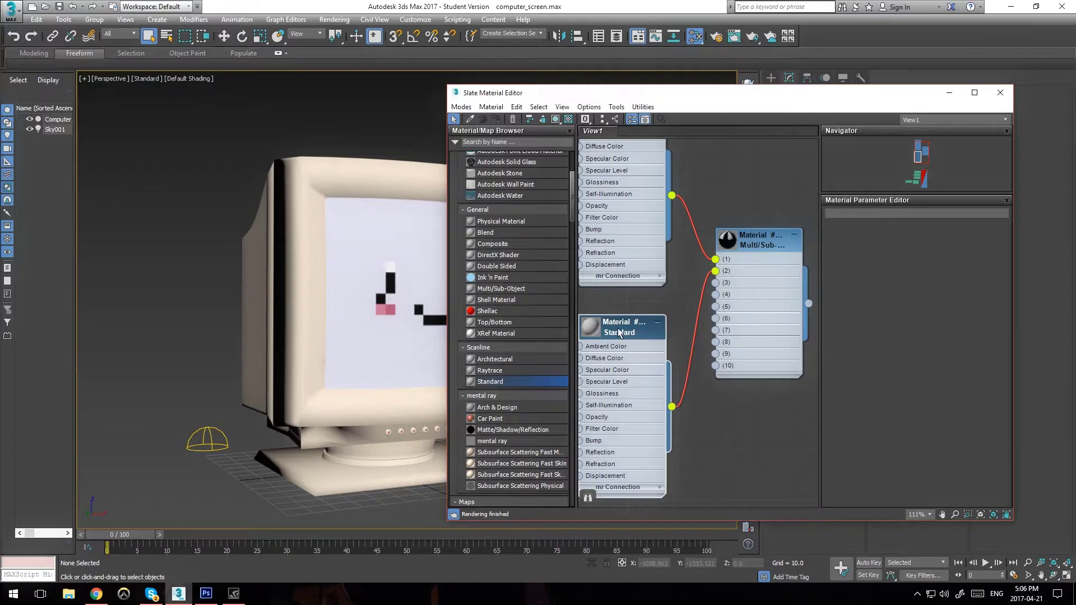
# Set the ambient and diffuse colour of the slot 2 Standard material to magenta
pyautogui.doubleClick(622, 330)
pyautogui.click(881, 285)
pyautogui.moveTo(261, 101); pyautogui.dragTo(300, 74)
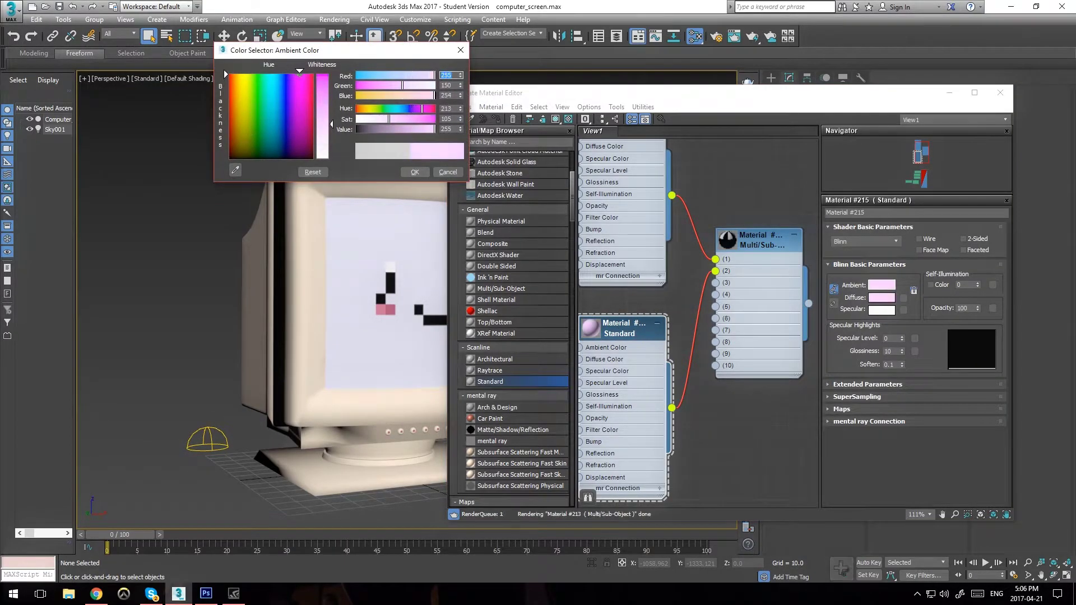
pyautogui.click(415, 172)
# Change the slot 2 Standard material's ambient and diffuse colour to bright yellow-green
pyautogui.moveTo(613, 134); pyautogui.dragTo(640, 257, button='middle')
pyautogui.doubleClick(624, 233)
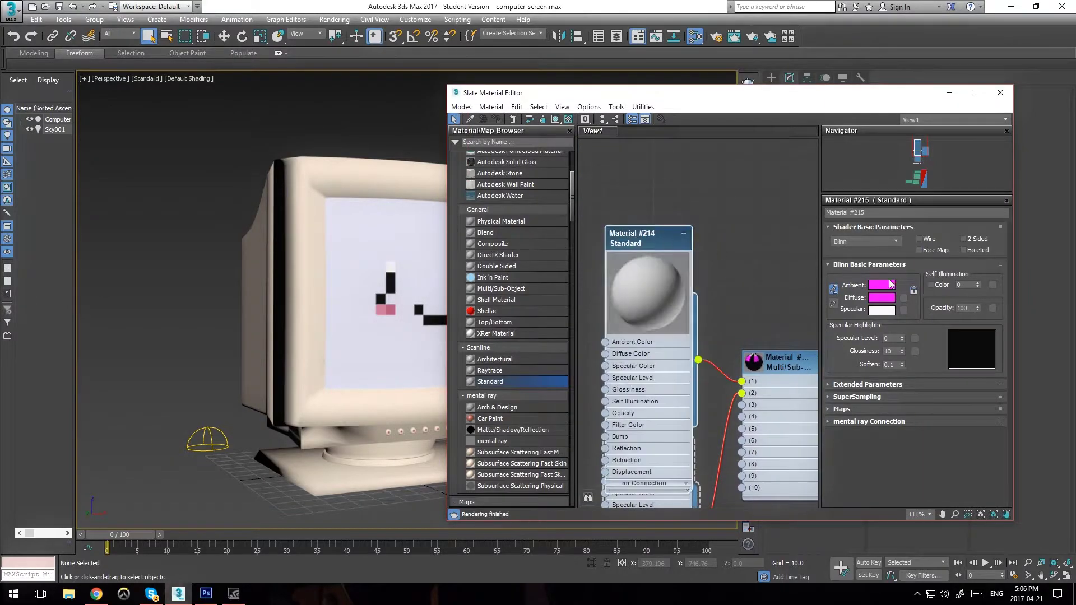
pyautogui.click(882, 284)
pyautogui.moveTo(421, 108); pyautogui.dragTo(385, 108)
pyautogui.moveTo(260, 73); pyautogui.dragTo(253, 75)
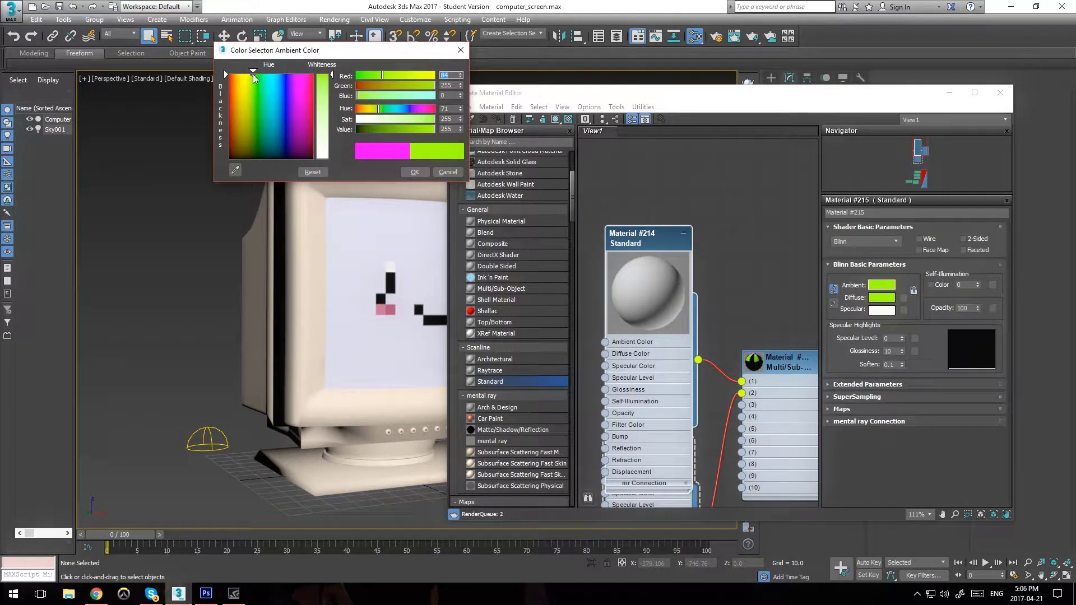
pyautogui.click(414, 172)
# Separate the overlapping Standard material nodes and set the slot 1 material's ambient and diffuse colour to magenta
pyautogui.moveTo(719, 382); pyautogui.dragTo(741, 281, button='middle')
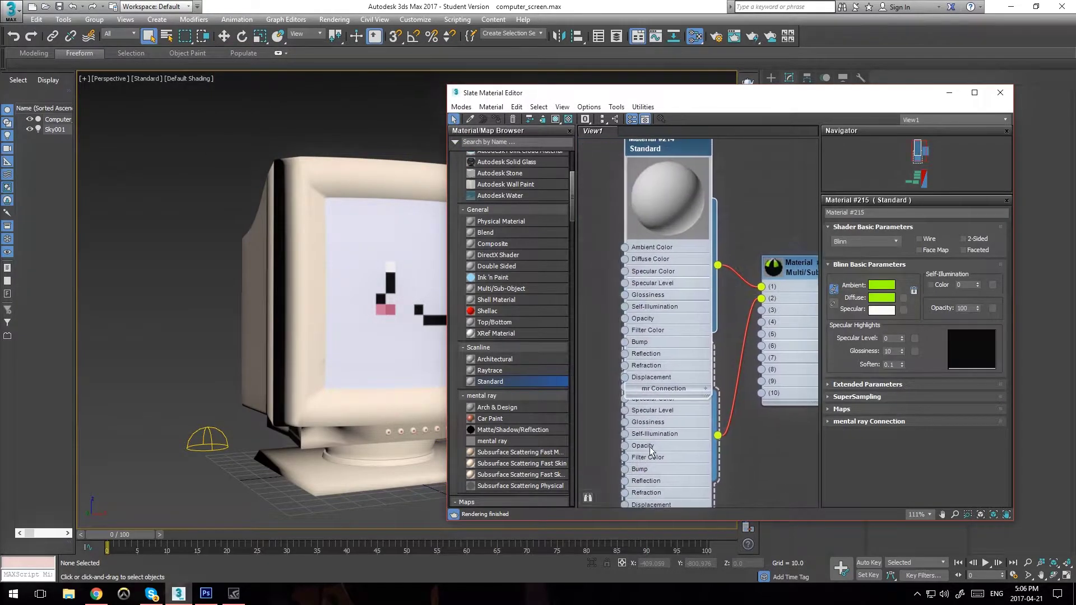
pyautogui.moveTo(657, 442); pyautogui.dragTo(656, 359, button='middle')
pyautogui.moveTo(663, 273); pyautogui.dragTo(667, 348)
pyautogui.moveTo(687, 249); pyautogui.dragTo(668, 349, button='middle')
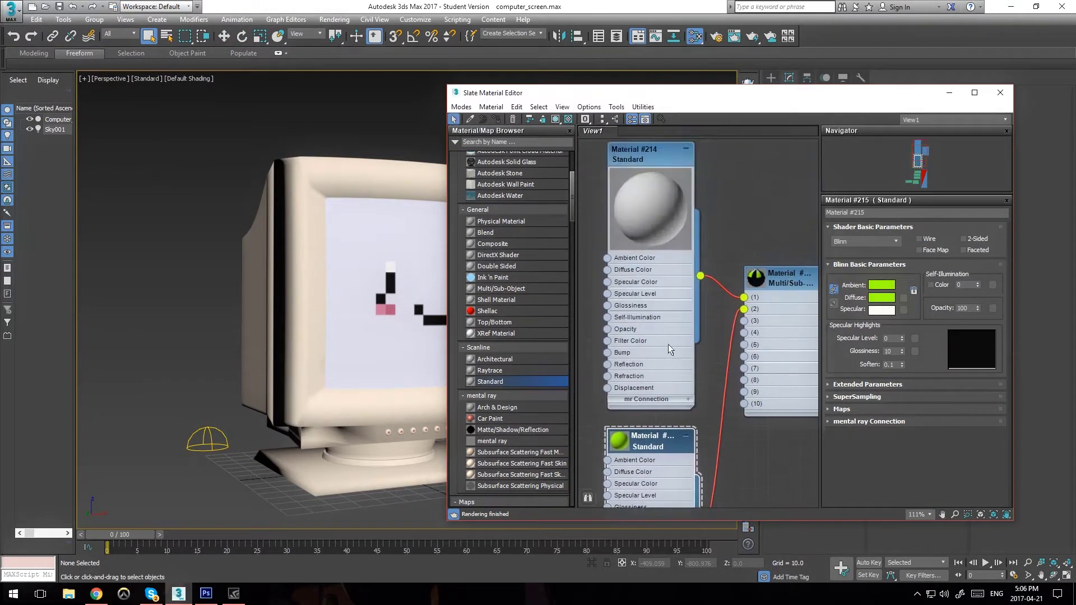
pyautogui.click(631, 147)
pyautogui.click(881, 285)
pyautogui.click(298, 94)
pyautogui.moveTo(298, 94); pyautogui.dragTo(320, 72)
pyautogui.click(415, 174)
# Apply the Multi/Sub-Object material to the monitor model and close the material editor
pyautogui.moveTo(841, 351); pyautogui.dragTo(707, 358, button='middle')
pyautogui.moveTo(704, 349); pyautogui.dragTo(403, 278)
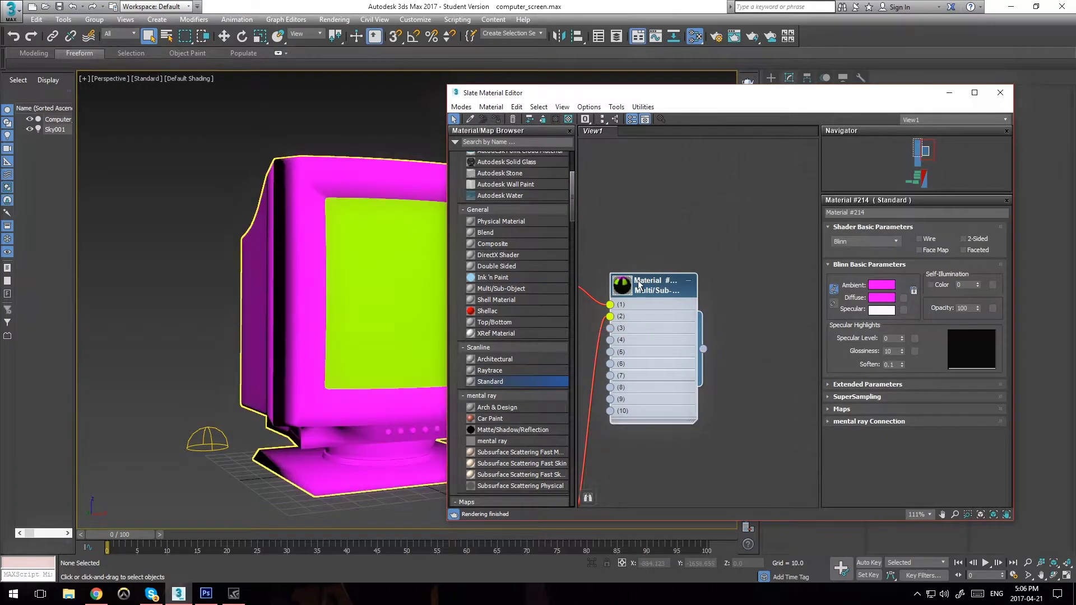
pyautogui.moveTo(707, 103)
pyautogui.mouseDown()
pyautogui.moveTo(780, 105)
pyautogui.moveTo(707, 104)
pyautogui.mouseUp()
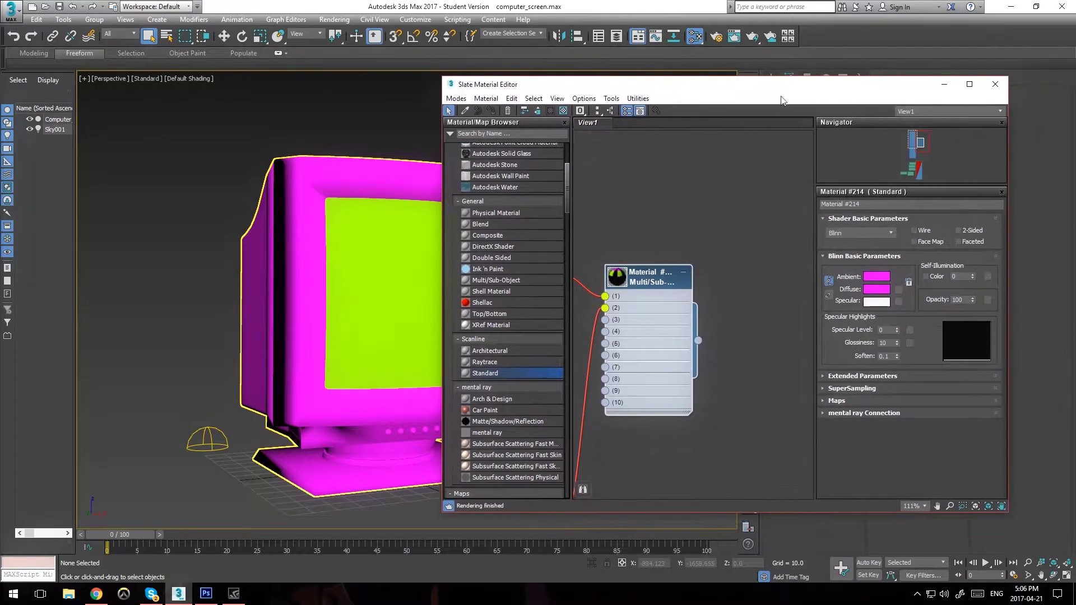
pyautogui.click(1000, 93)
# Open Render To Texture and select the monitor as the object to bake
pyautogui.keyDown('alt'); pyautogui.moveTo(562, 222); pyautogui.dragTo(611, 193, button='middle'); pyautogui.keyUp('alt')
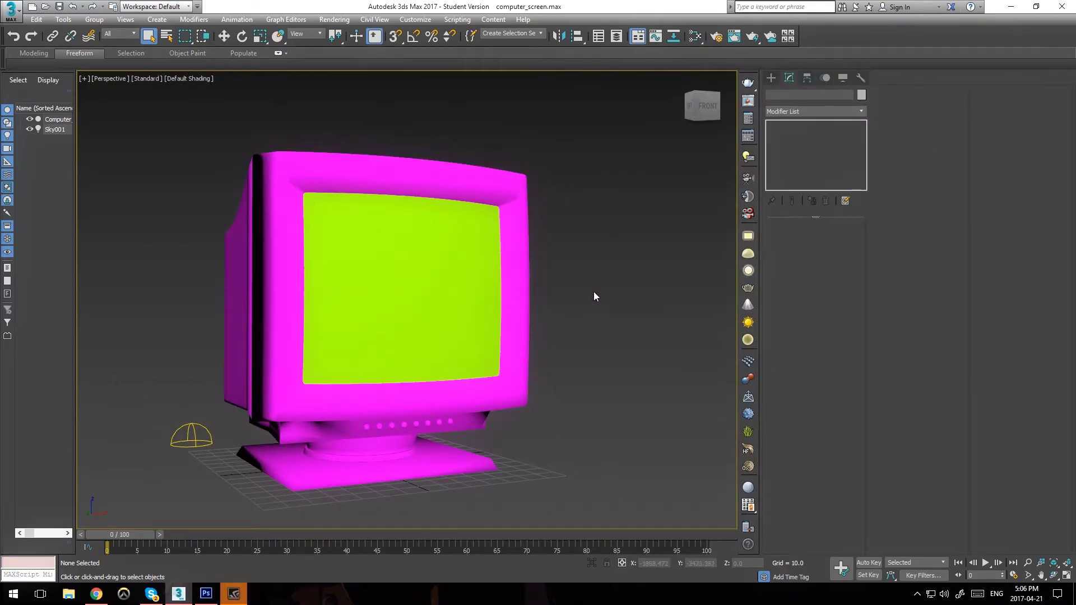
pyautogui.click(470, 221)
pyautogui.click(604, 281)
pyautogui.press('0')
pyautogui.moveTo(594, 97); pyautogui.dragTo(628, 98)
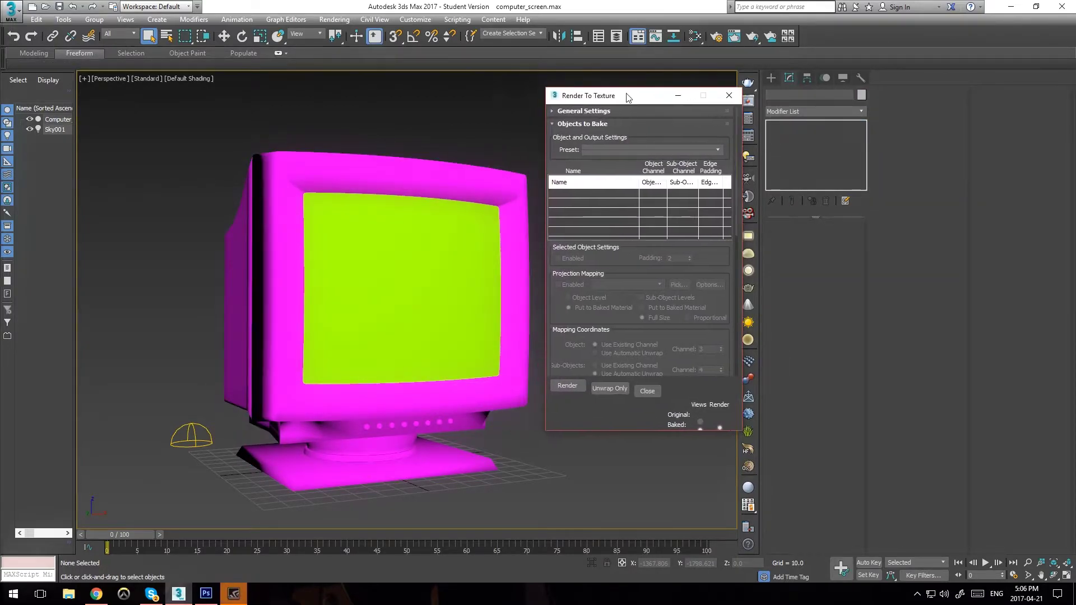
pyautogui.click(486, 271)
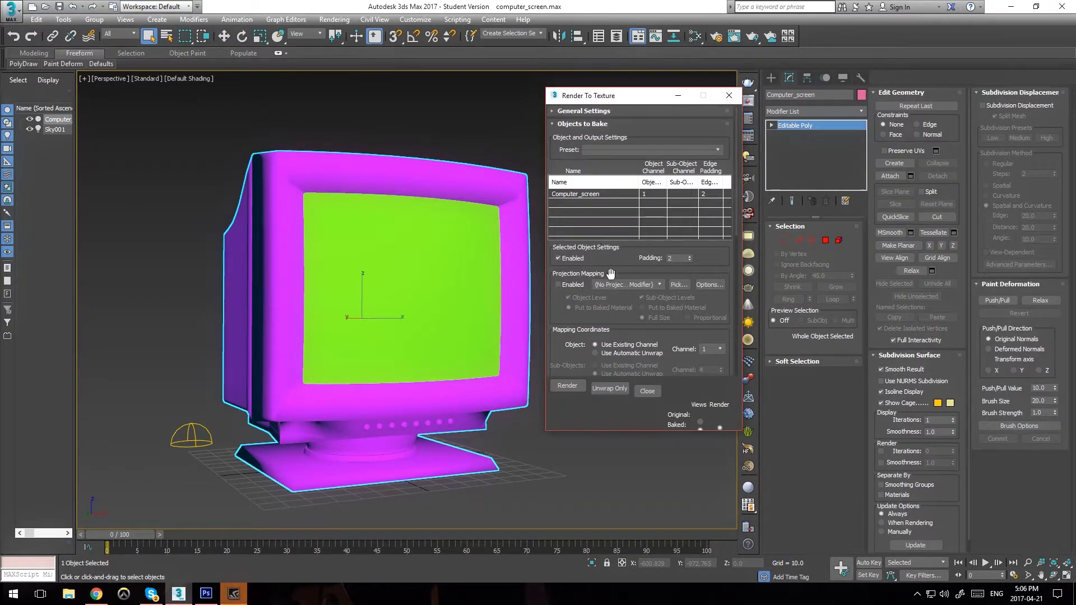
# Add a DiffuseMap element to the monitor's Render To Texture output
pyautogui.scroll(-4, 617, 258)
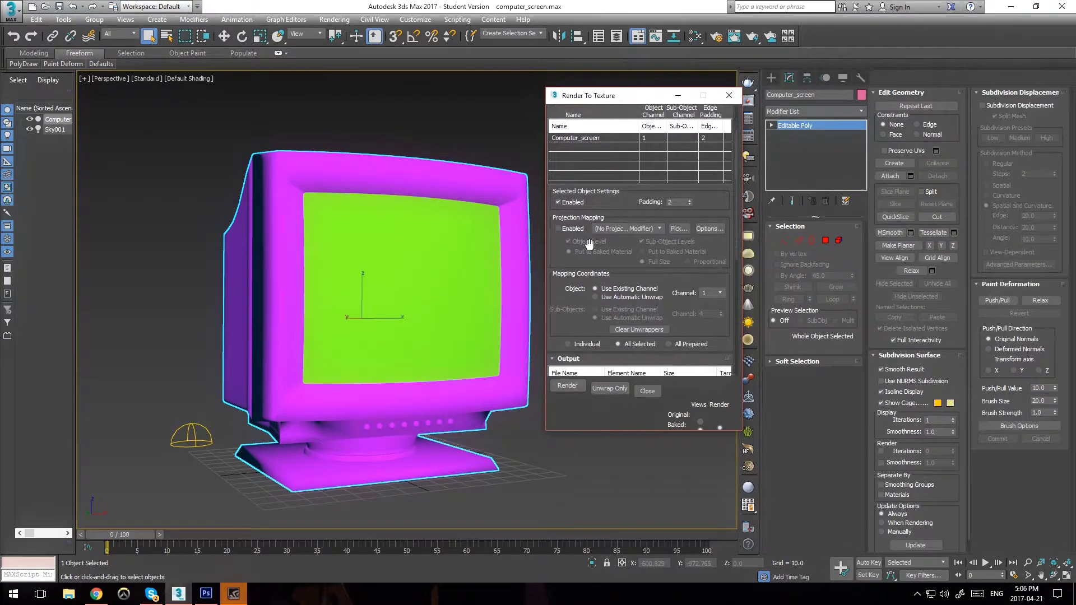
pyautogui.moveTo(578, 252); pyautogui.dragTo(612, 214)
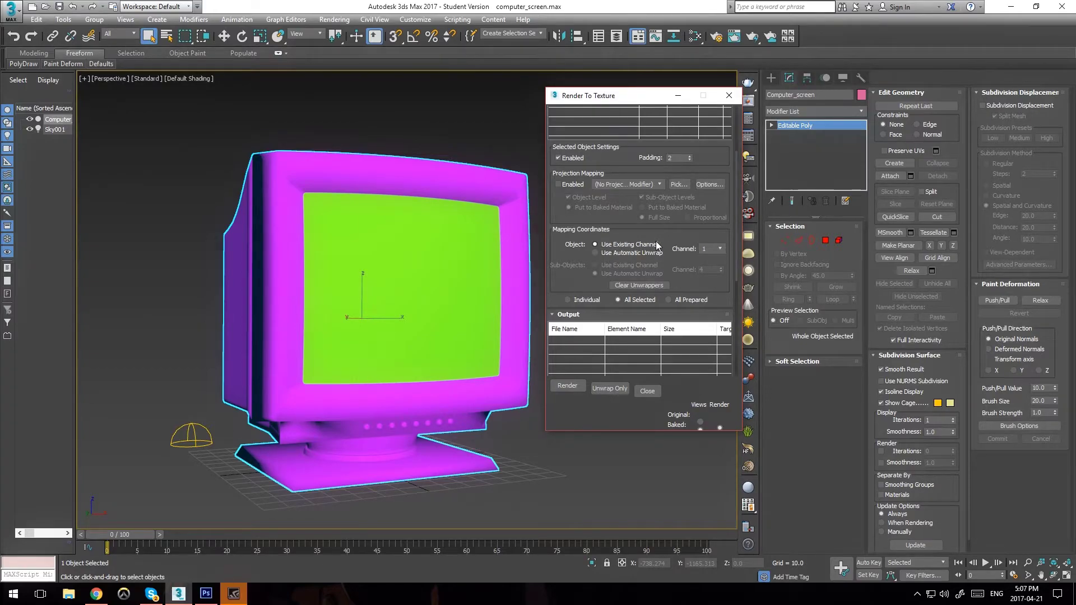
pyautogui.moveTo(680, 281); pyautogui.dragTo(680, 258)
pyautogui.moveTo(665, 212); pyautogui.dragTo(665, 213)
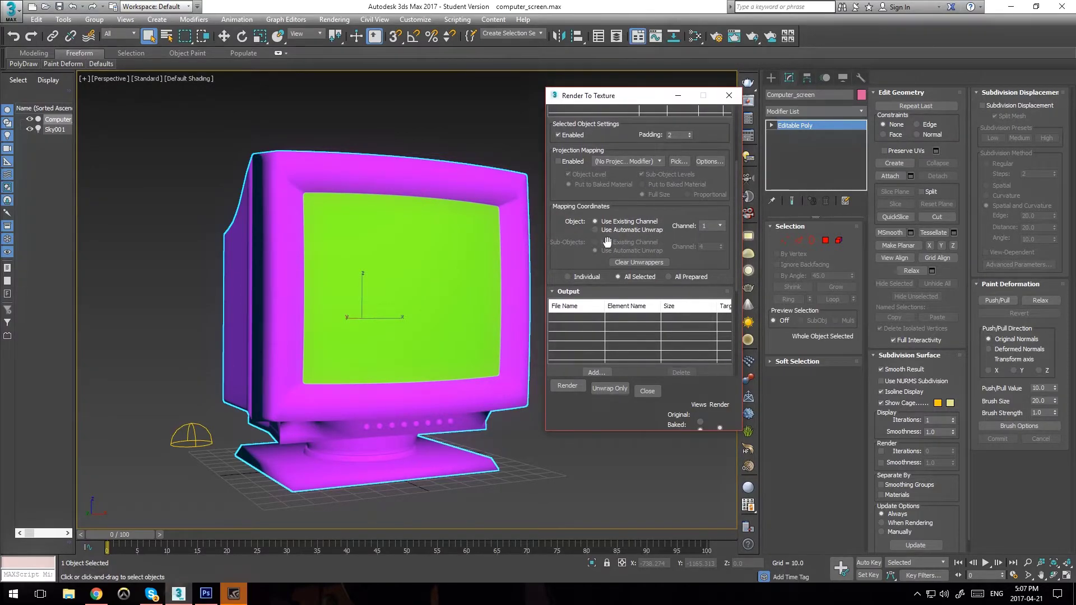
pyautogui.scroll(-2, 672, 266)
pyautogui.scroll(-5, 661, 273)
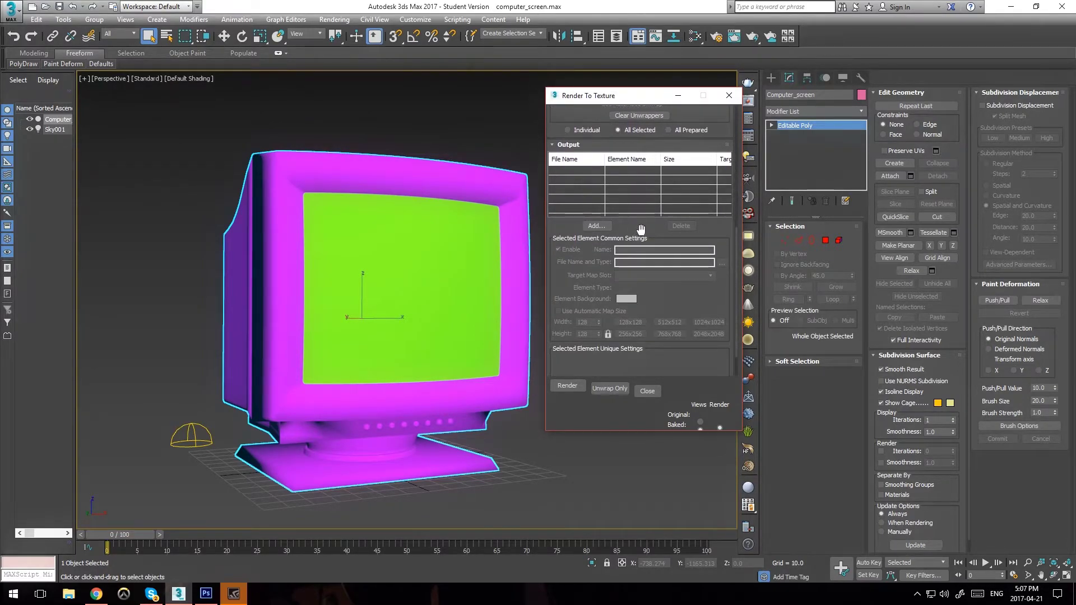
pyautogui.click(599, 227)
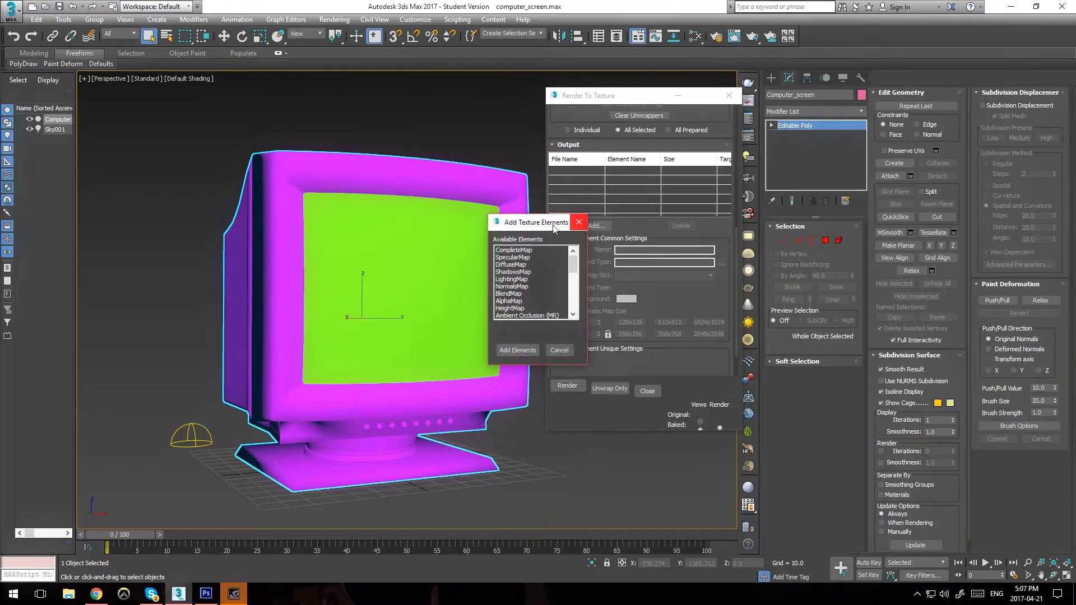
pyautogui.click(511, 264)
pyautogui.click(517, 350)
# Set the DiffuseMap output file to screen_color_map.tga on the Desktop, overwriting the existing file and accepting the Targa options
pyautogui.scroll(-1, 647, 211)
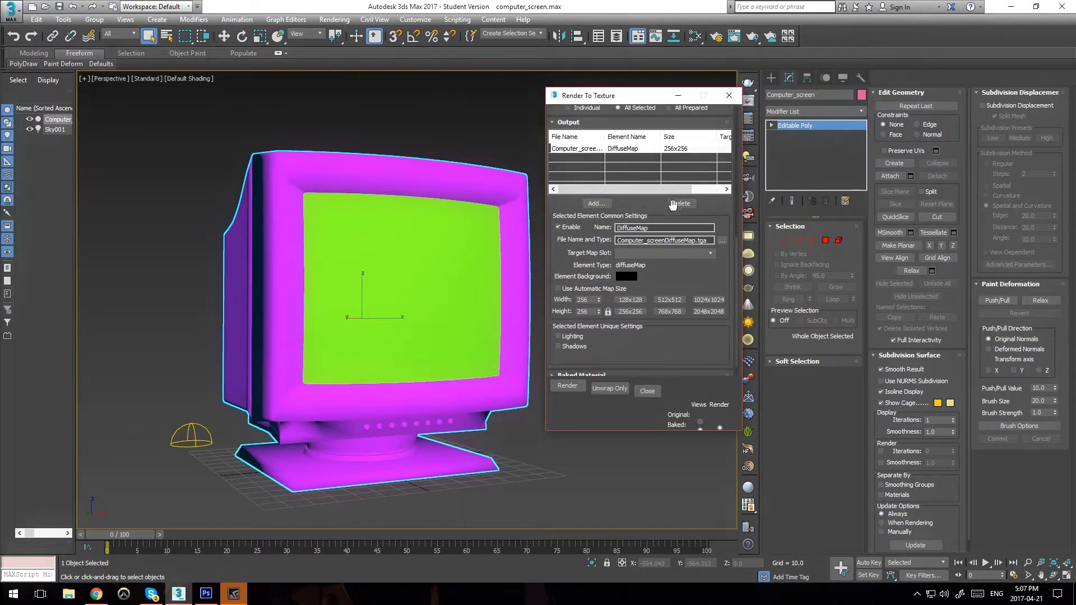
pyautogui.click(722, 240)
pyautogui.click(584, 211)
pyautogui.press('BackSpace')
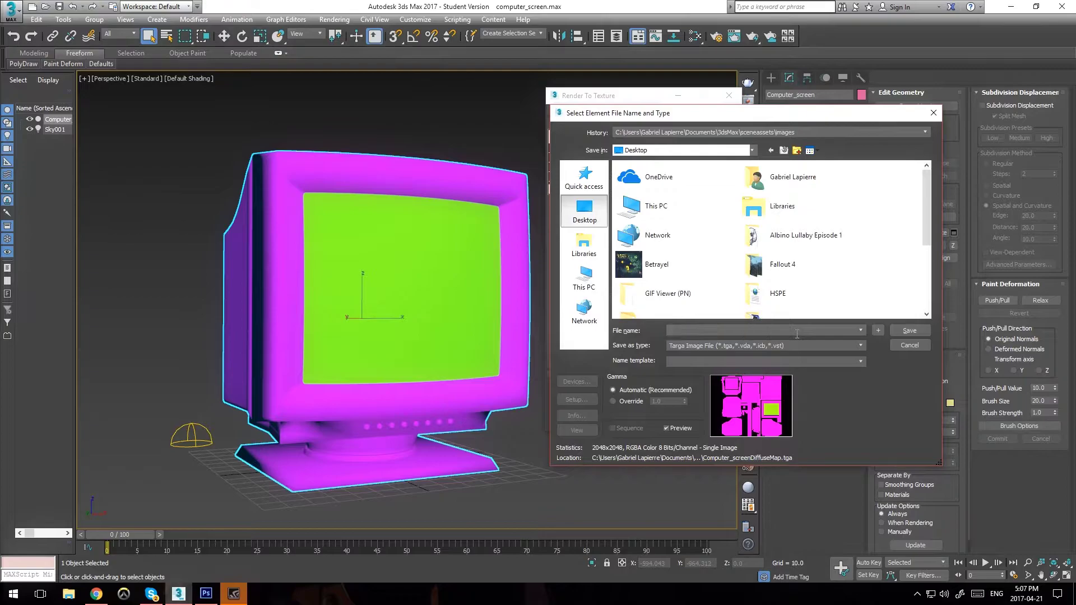
pyautogui.write('screen_')
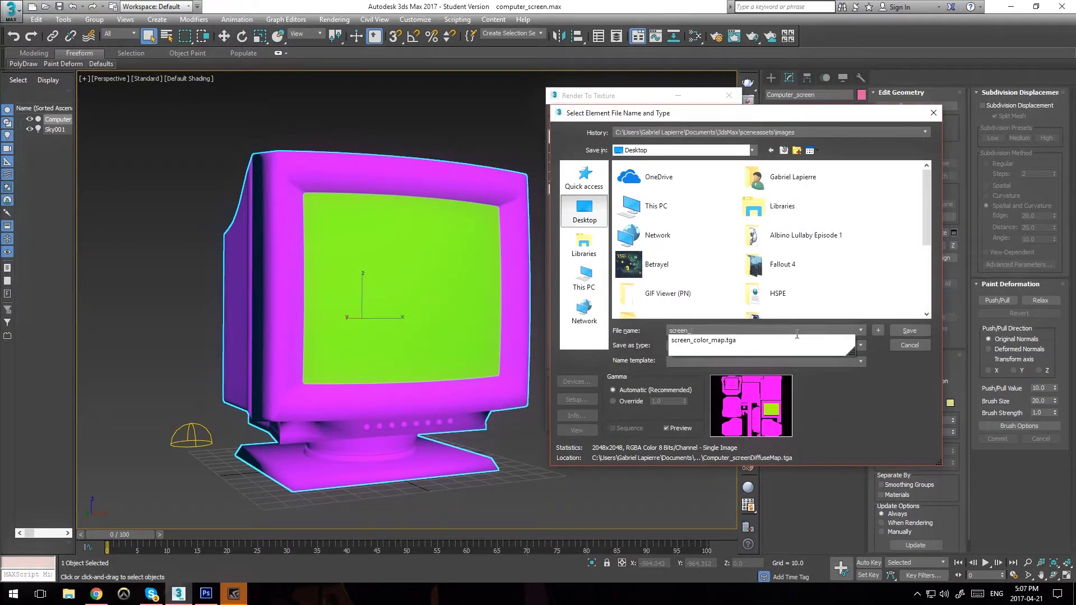
pyautogui.click(750, 343)
pyautogui.click(907, 335)
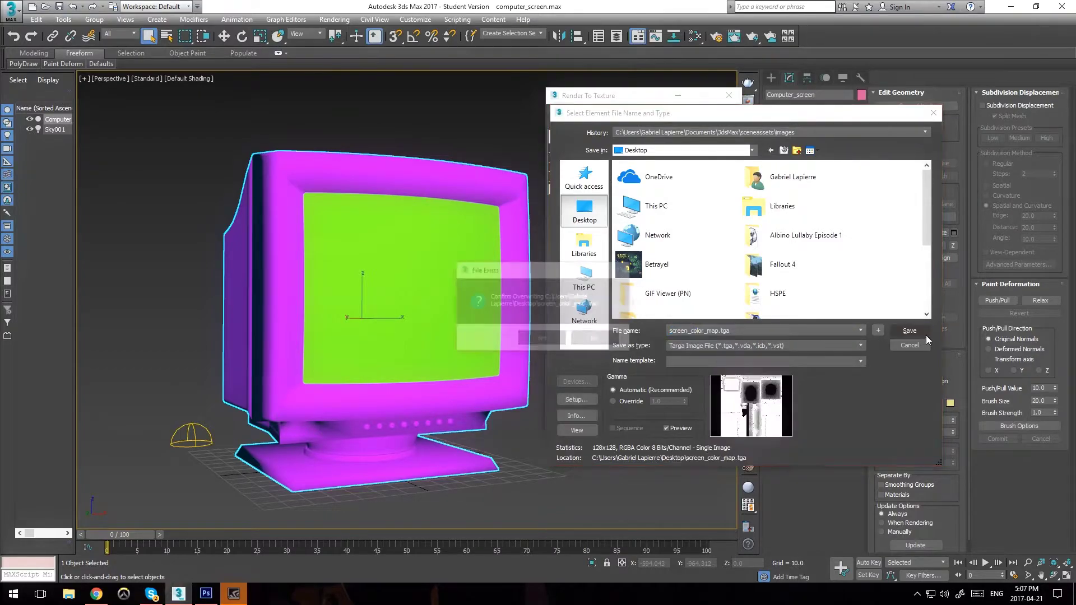
pyautogui.click(542, 339)
pyautogui.click(838, 354)
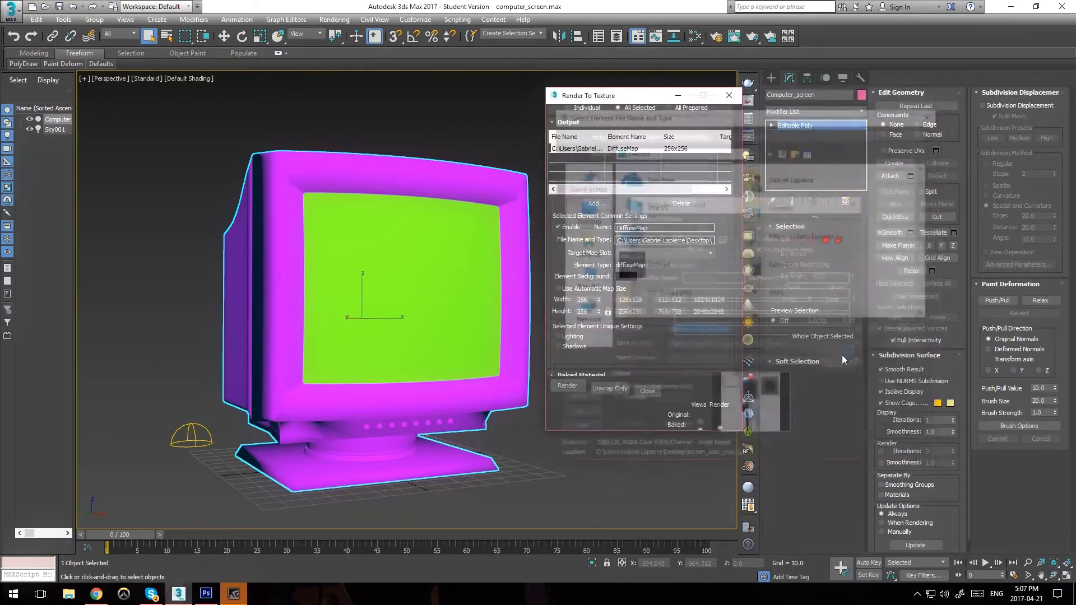
# Set the DiffuseMap size to 256x256 and render it, continuing without a target map slot
pyautogui.scroll(-1, 580, 274)
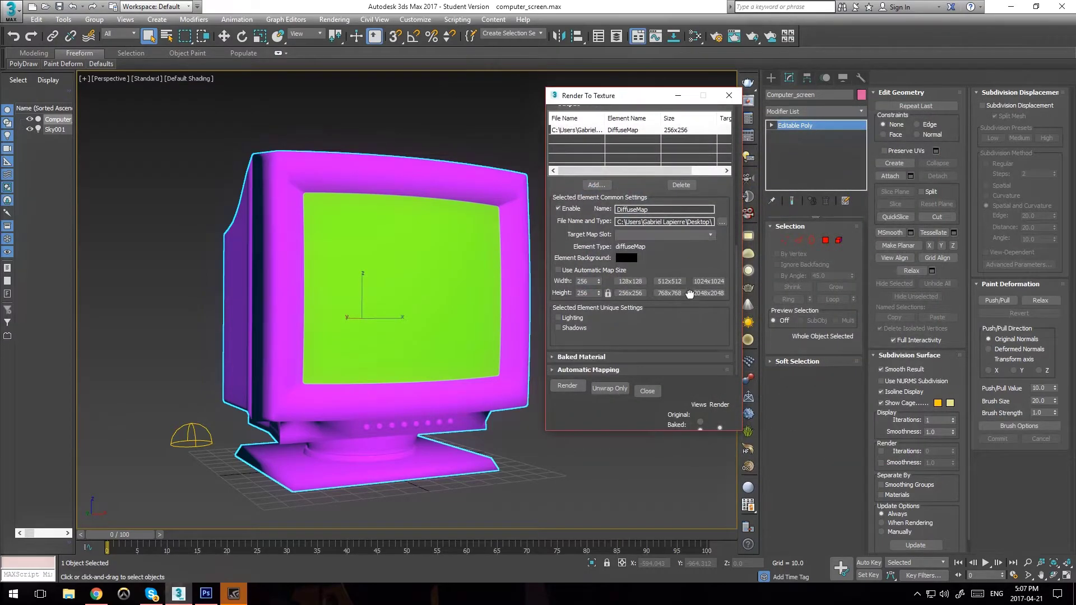
pyautogui.click(636, 286)
pyautogui.click(630, 292)
pyautogui.click(567, 386)
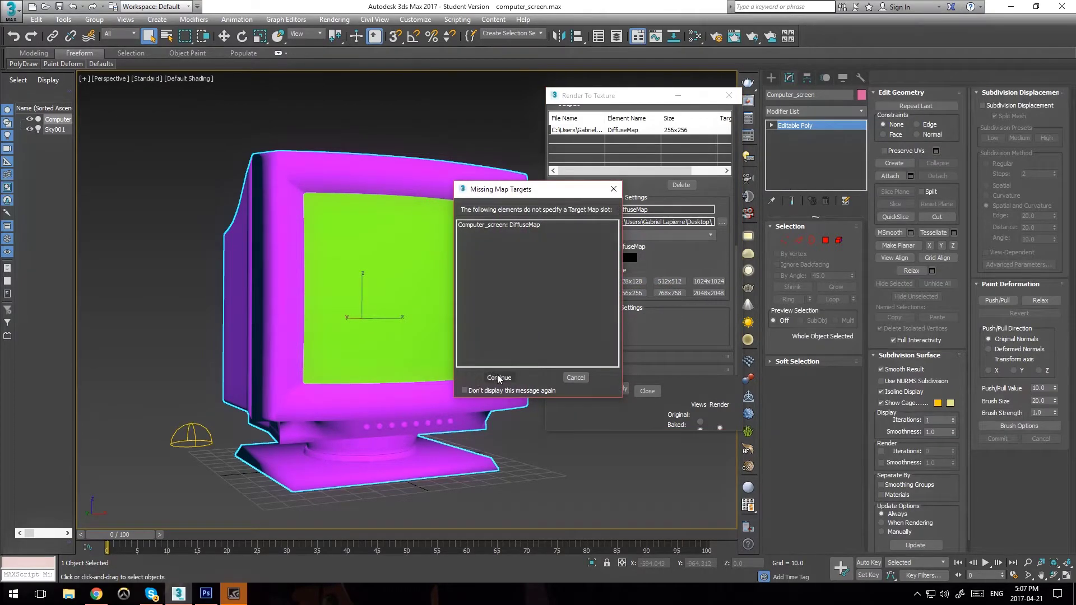
pyautogui.click(503, 378)
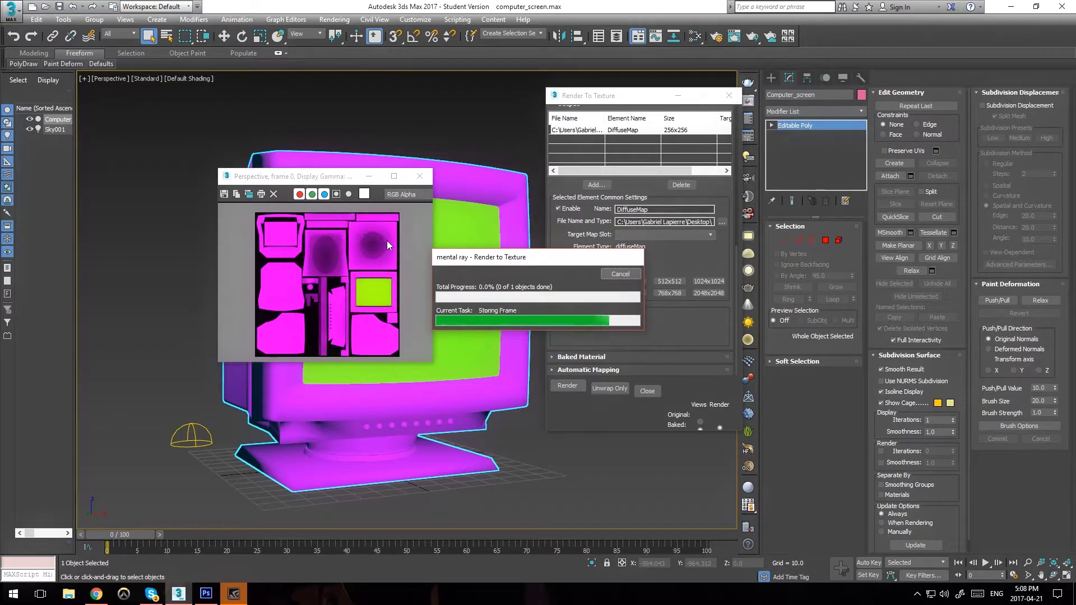
# Examine the baked colour map's UV islands in the render window, and close the window
pyautogui.moveTo(366, 192)
pyautogui.mouseDown()
pyautogui.moveTo(408, 217)
pyautogui.moveTo(375, 175)
pyautogui.mouseUp()
pyautogui.moveTo(484, 358); pyautogui.dragTo(496, 394)
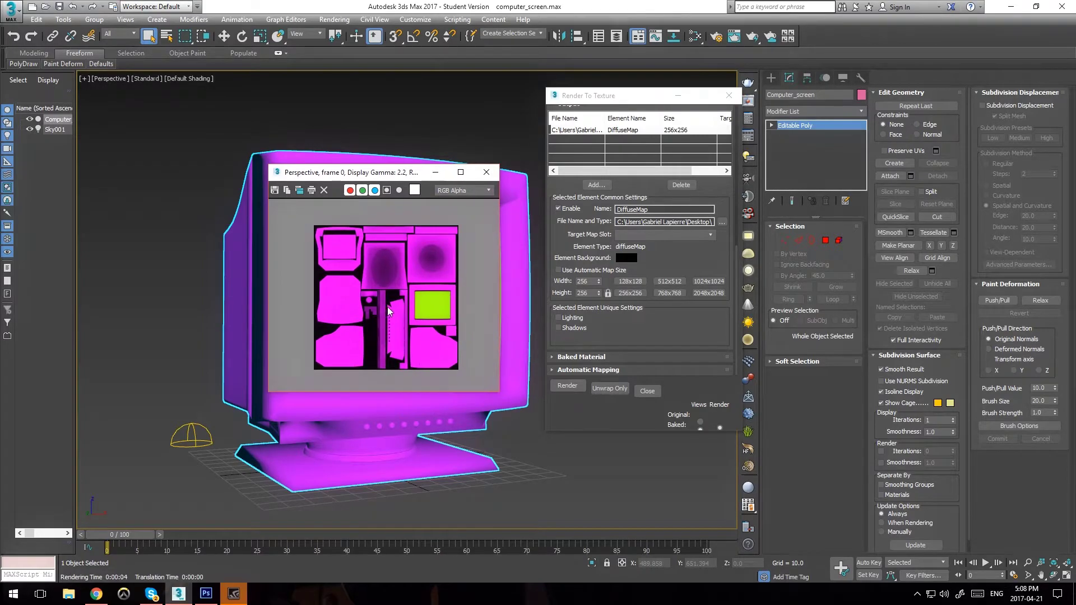
pyautogui.moveTo(383, 179); pyautogui.dragTo(348, 170)
pyautogui.scroll(2, 393, 281)
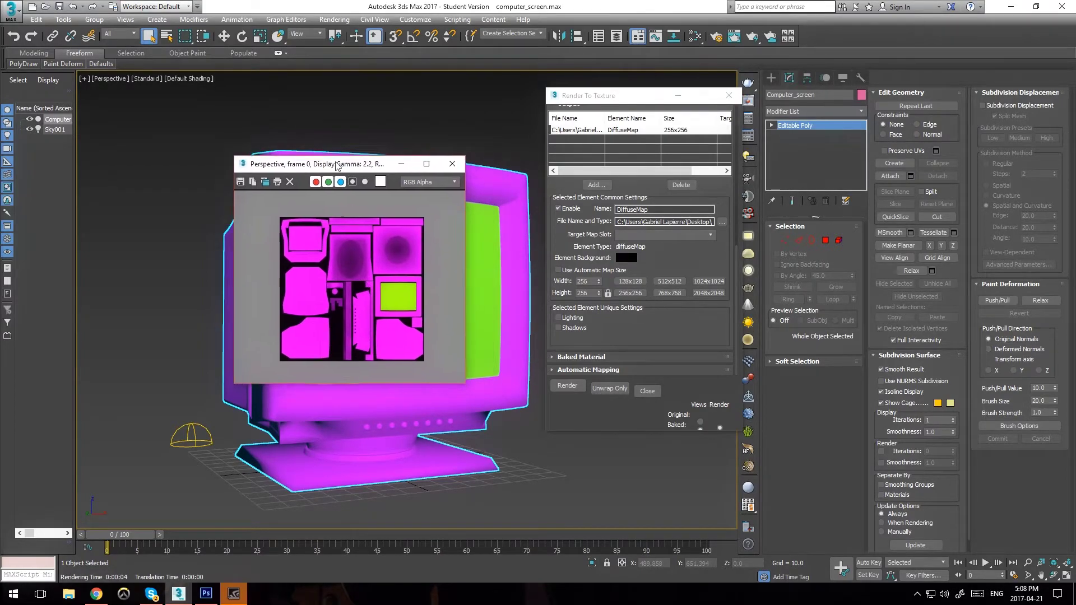
pyautogui.scroll(3, 397, 295)
pyautogui.scroll(-5, 404, 299)
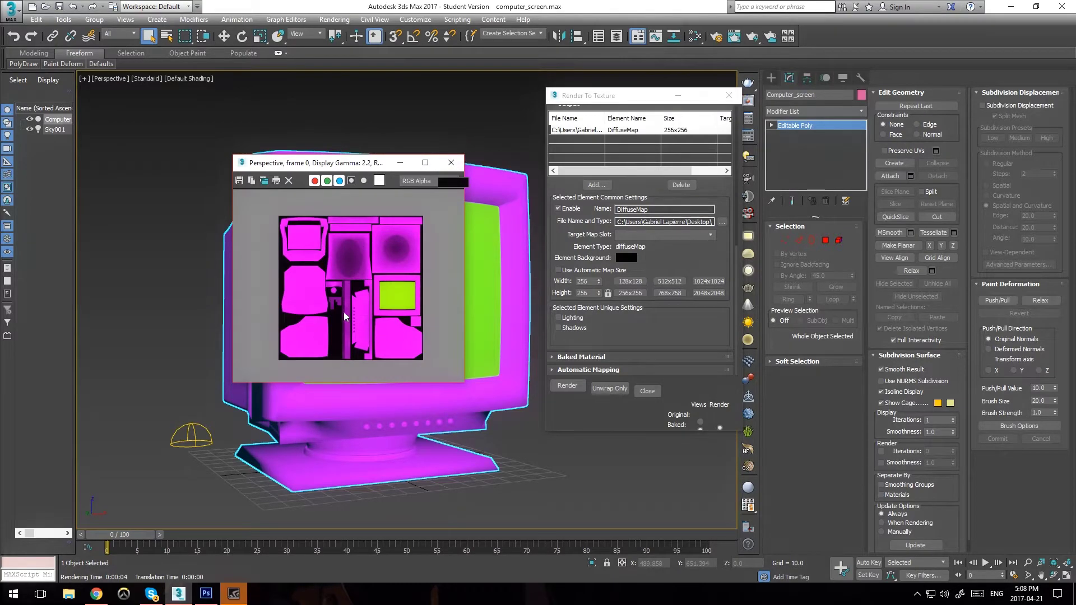
pyautogui.click(451, 163)
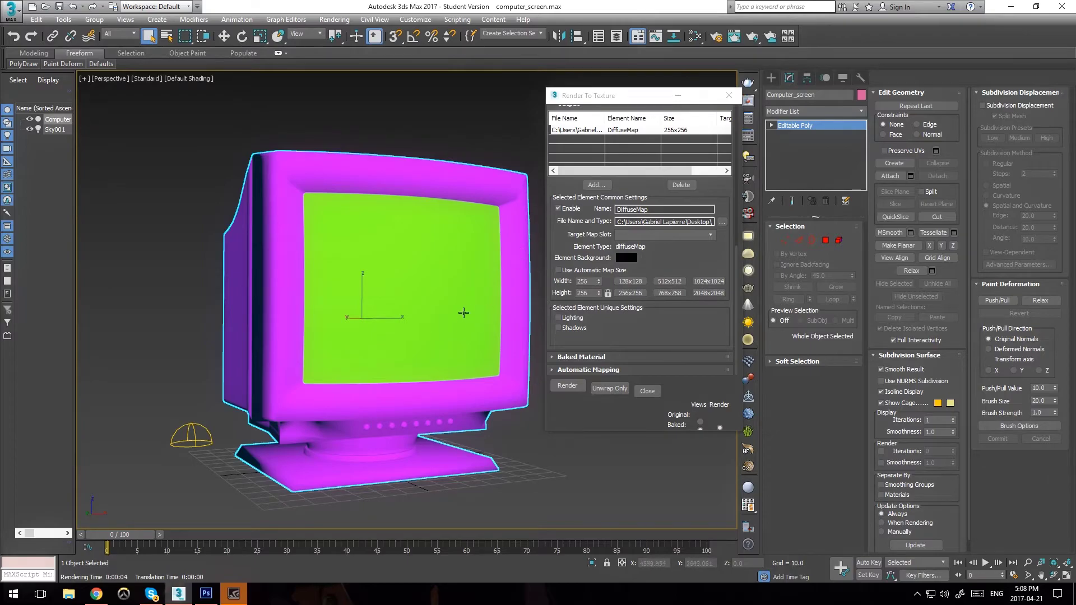
# Keep the monitor selected and delete the DiffuseMap element from its Render To Texture output
pyautogui.keyDown('alt'); pyautogui.moveTo(480, 273); pyautogui.dragTo(419, 280, button='middle'); pyautogui.keyUp('alt')
pyautogui.click(405, 136)
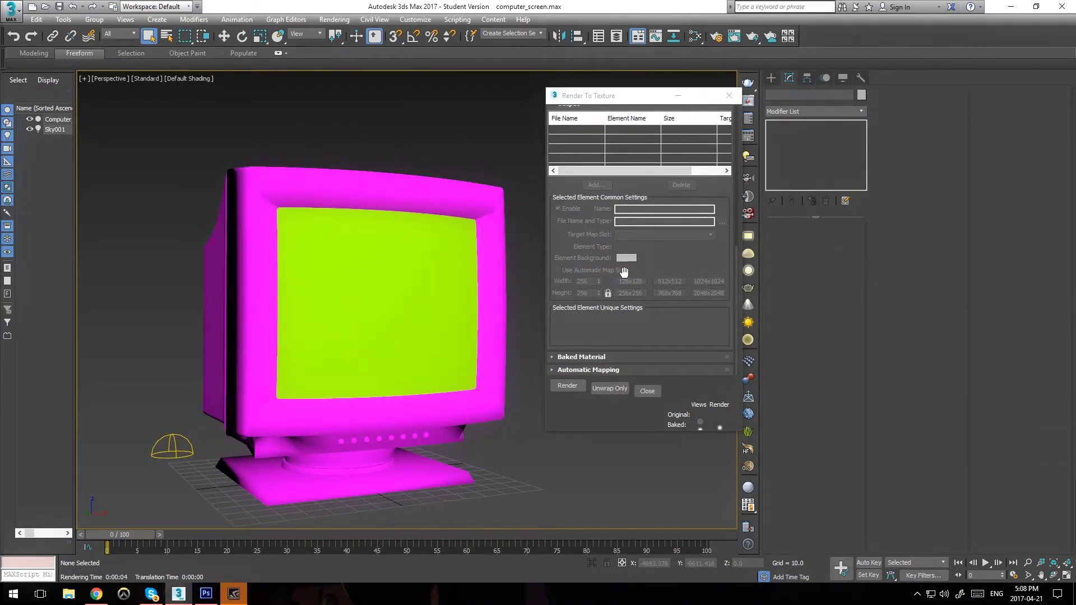
pyautogui.scroll(5, 618, 273)
pyautogui.moveTo(641, 170); pyautogui.dragTo(620, 321)
pyautogui.hotkey('ctrl', 'z')
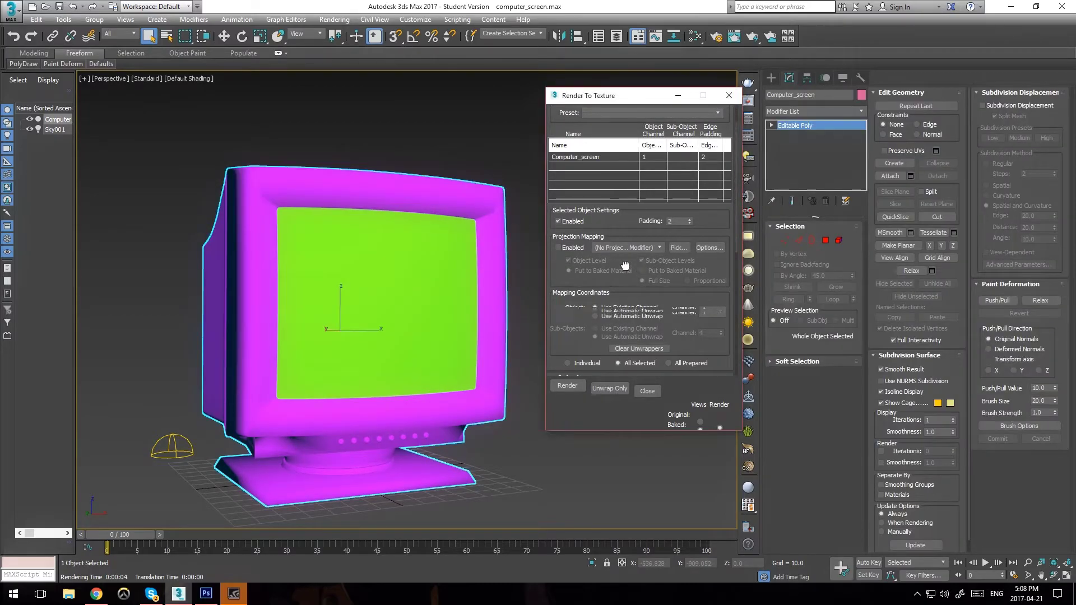
pyautogui.moveTo(626, 271); pyautogui.dragTo(620, 133)
pyautogui.click(593, 263)
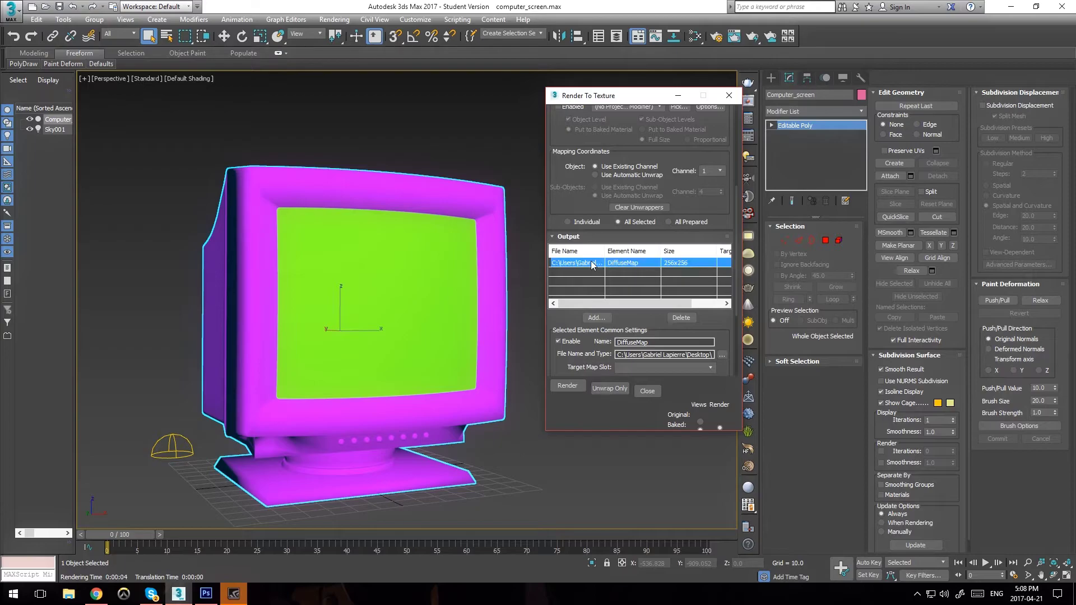
pyautogui.click(681, 319)
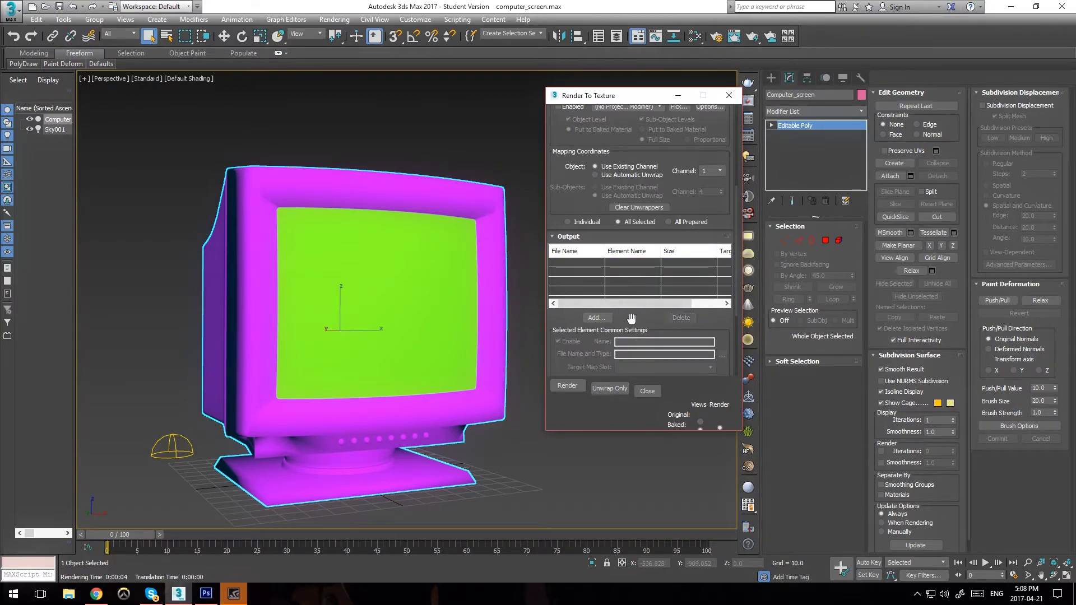
# Add an Ambient Occlusion (MR) element to the monitor's Render To Texture output
pyautogui.moveTo(631, 320); pyautogui.dragTo(640, 259)
pyautogui.click(596, 258)
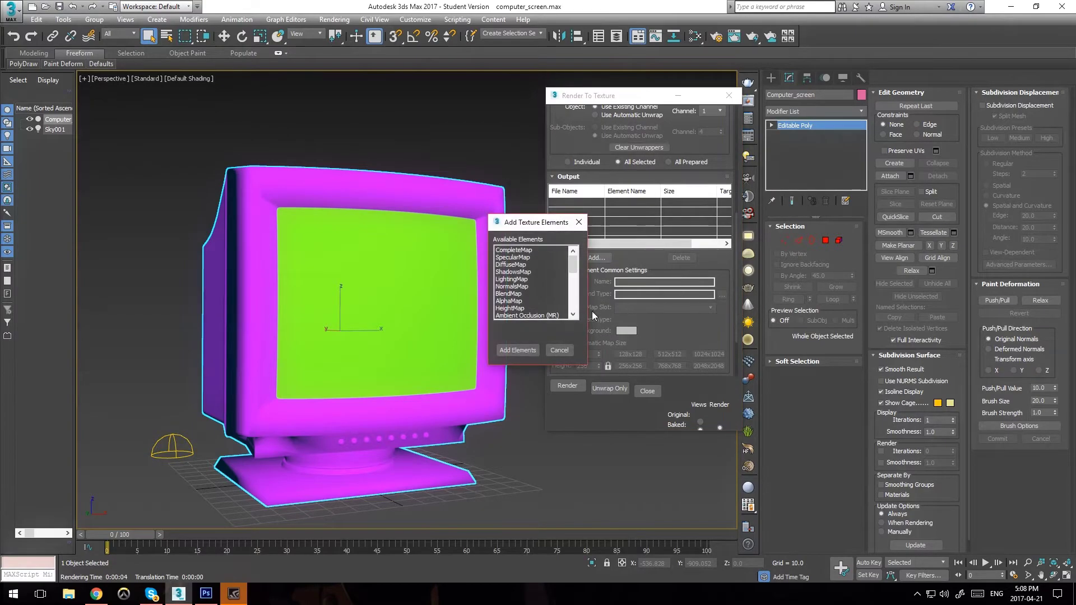
pyautogui.click(535, 316)
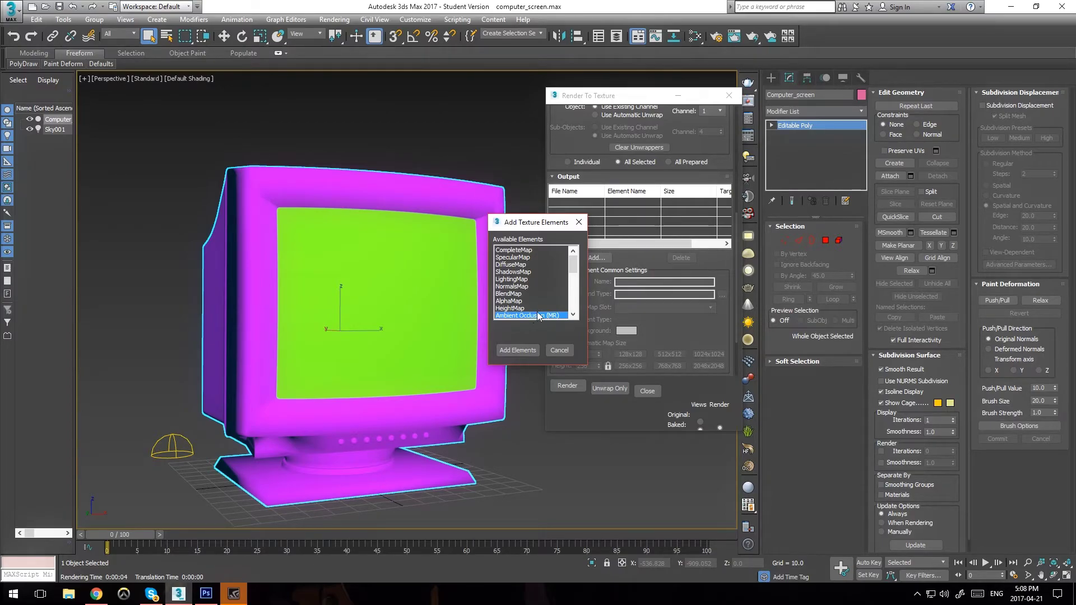
pyautogui.click(518, 351)
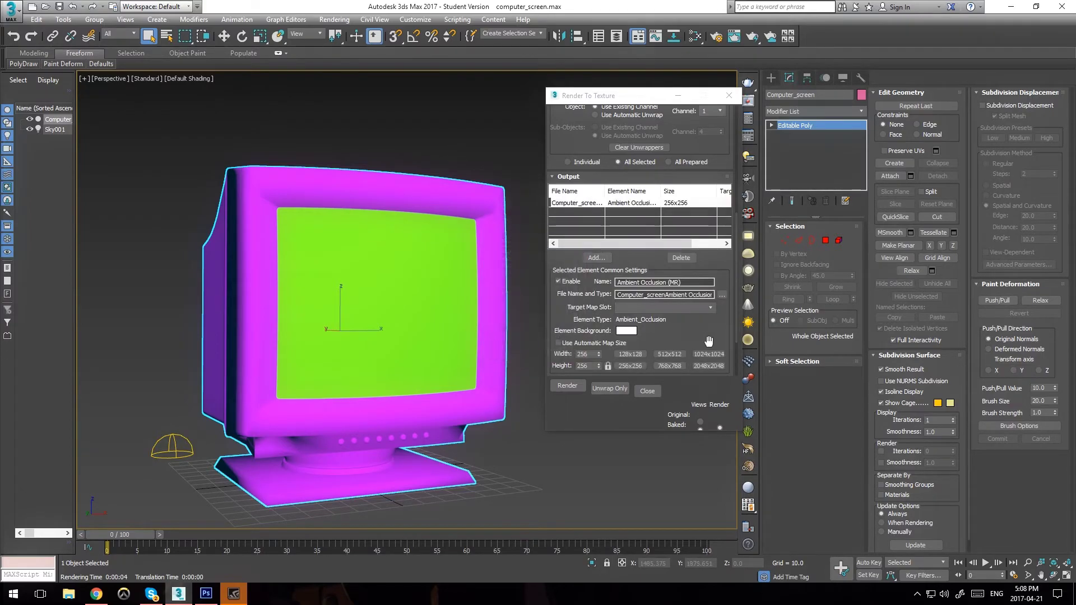
# Set the Ambient Occlusion output file to screen_ambient_occlusion on the Desktop as a Targa image, accepting the format options
pyautogui.scroll(-2, 692, 331)
pyautogui.click(722, 255)
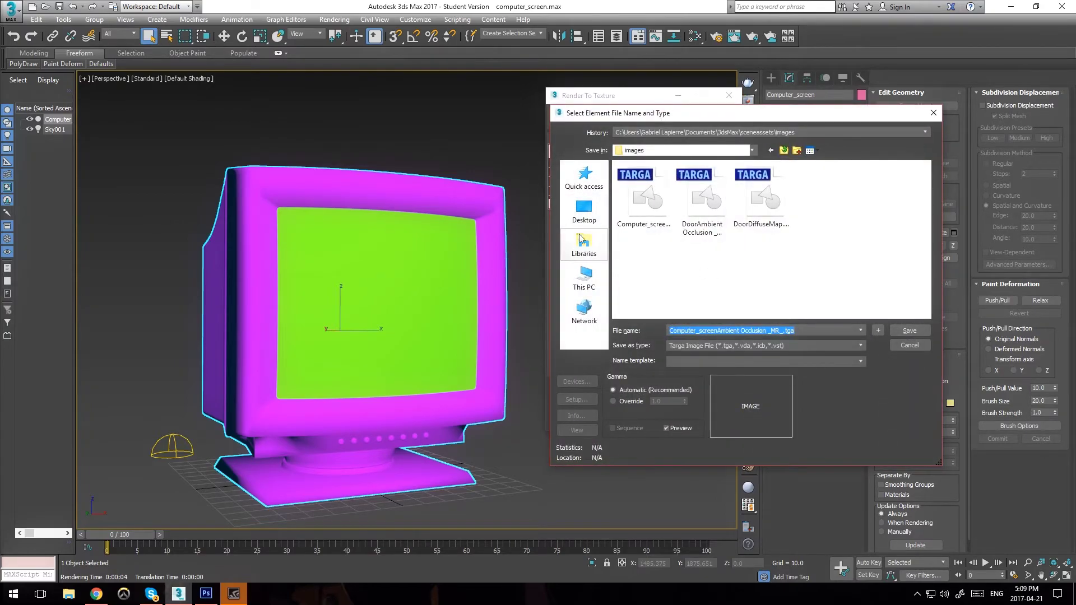
pyautogui.click(586, 211)
pyautogui.press('BackSpace')
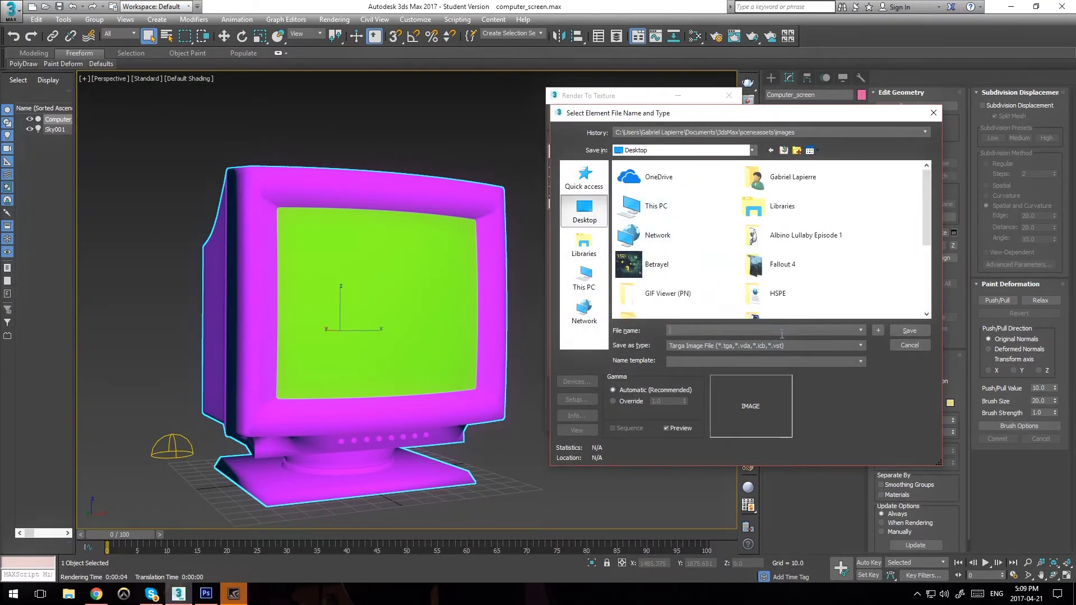
pyautogui.write('scr')
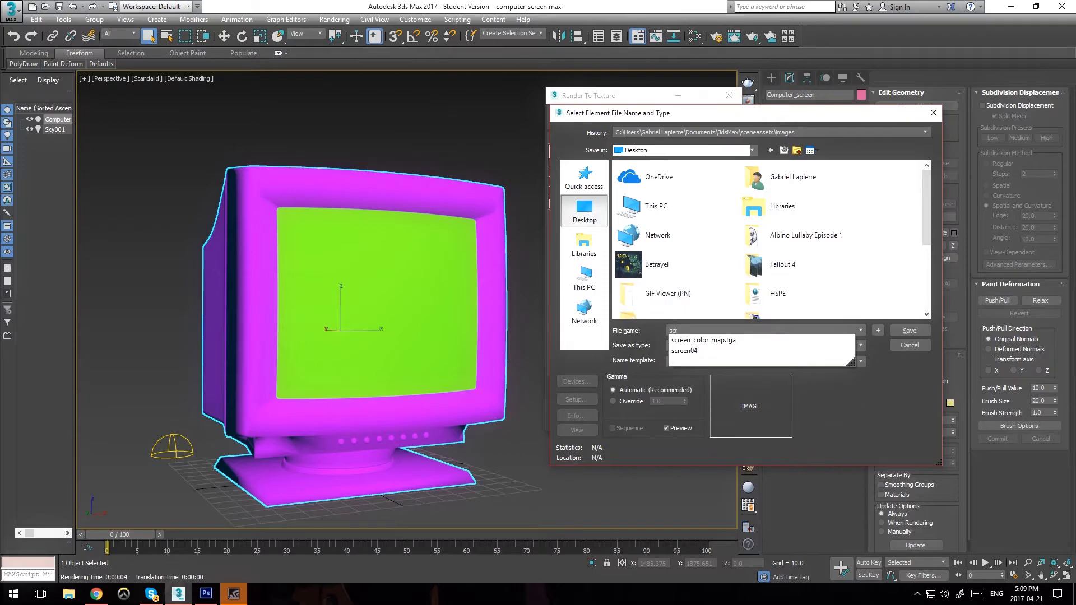
pyautogui.write('een_ambie')
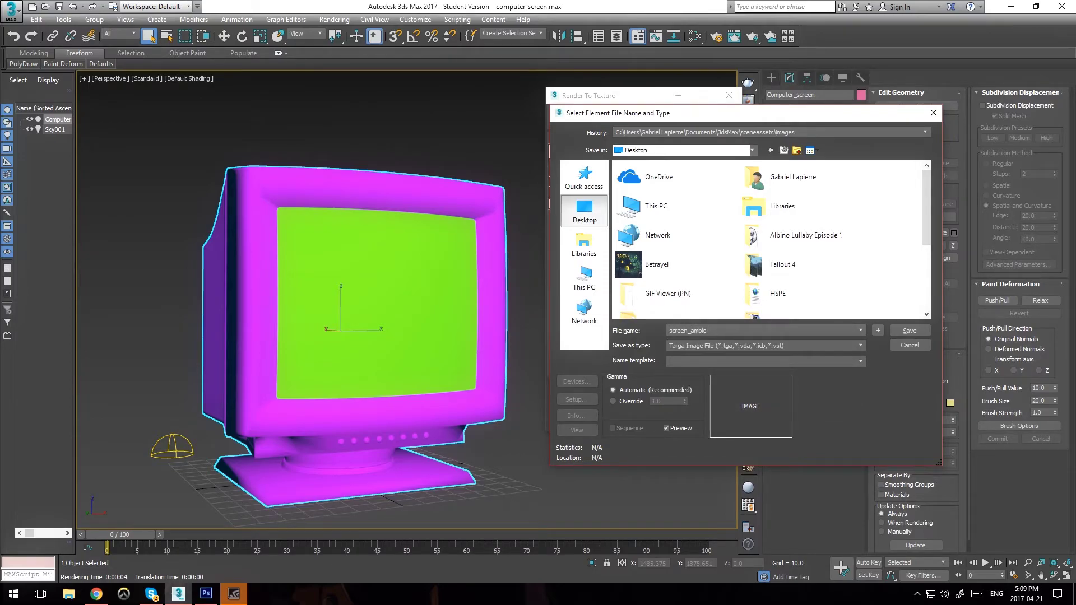
pyautogui.write('nt_occlusion')
pyautogui.click(920, 331)
pyautogui.click(837, 356)
# Render the monitor's Ambient Occlusion map at 256x256 without a target map slot, and move the render window off the model
pyautogui.scroll(-2, 695, 316)
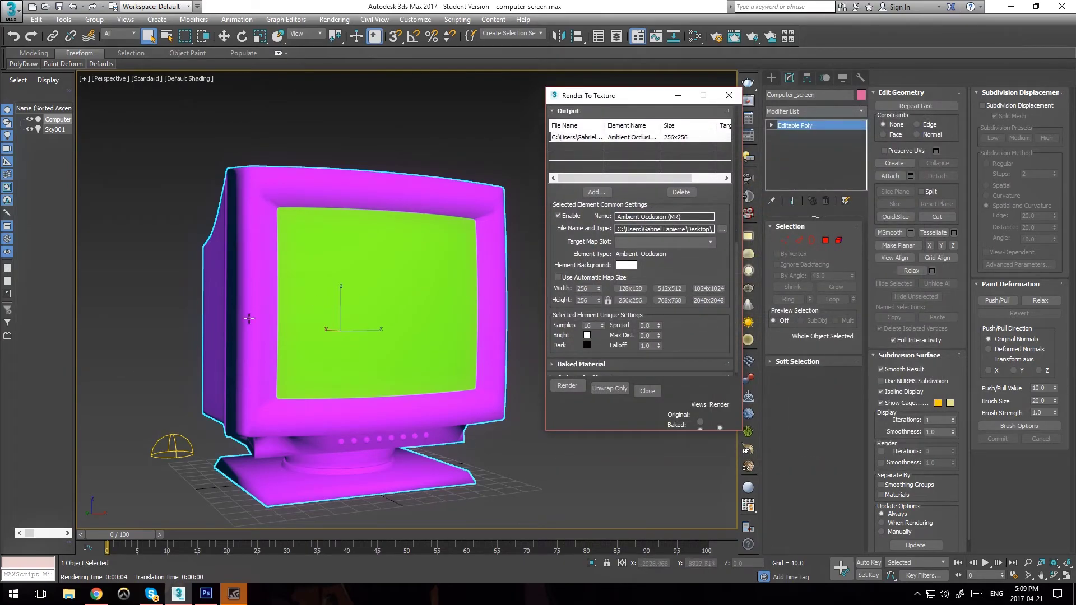
pyautogui.moveTo(694, 265); pyautogui.dragTo(684, 282)
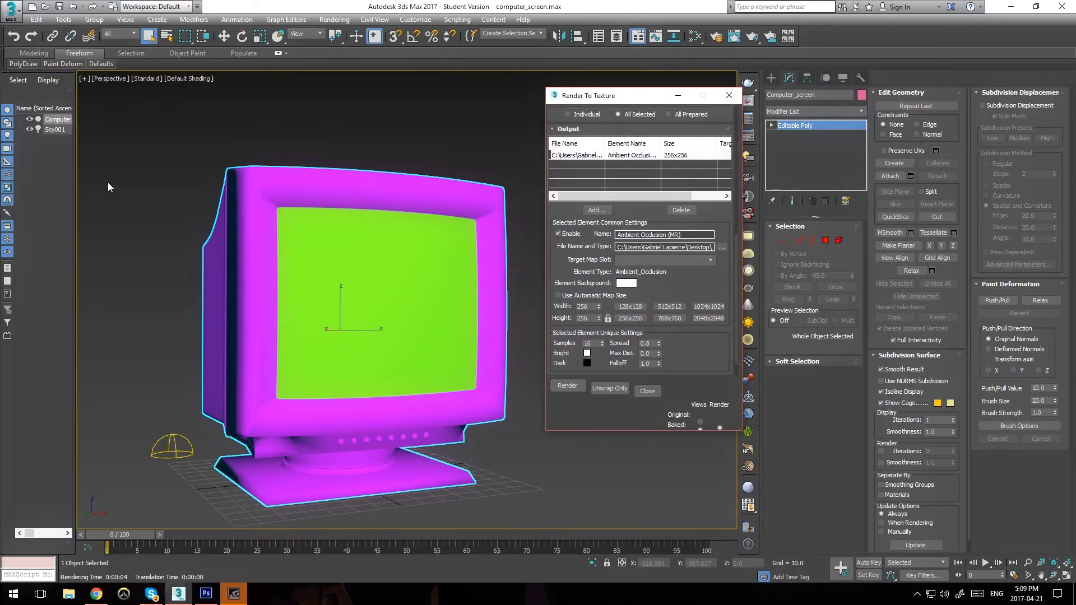
pyautogui.click(150, 79)
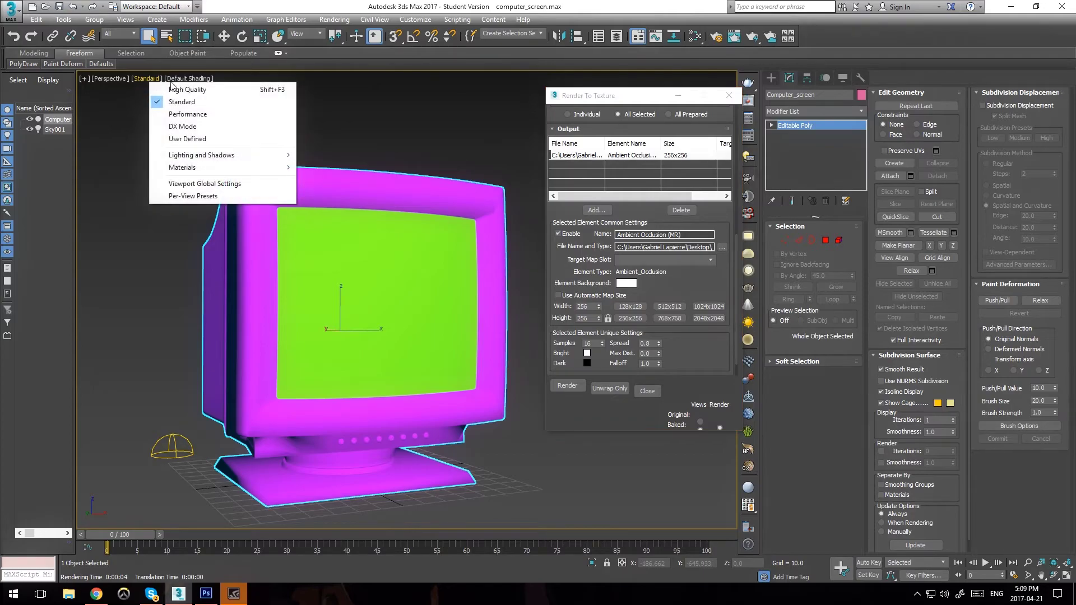
pyautogui.click(674, 284)
pyautogui.moveTo(675, 284); pyautogui.dragTo(670, 241)
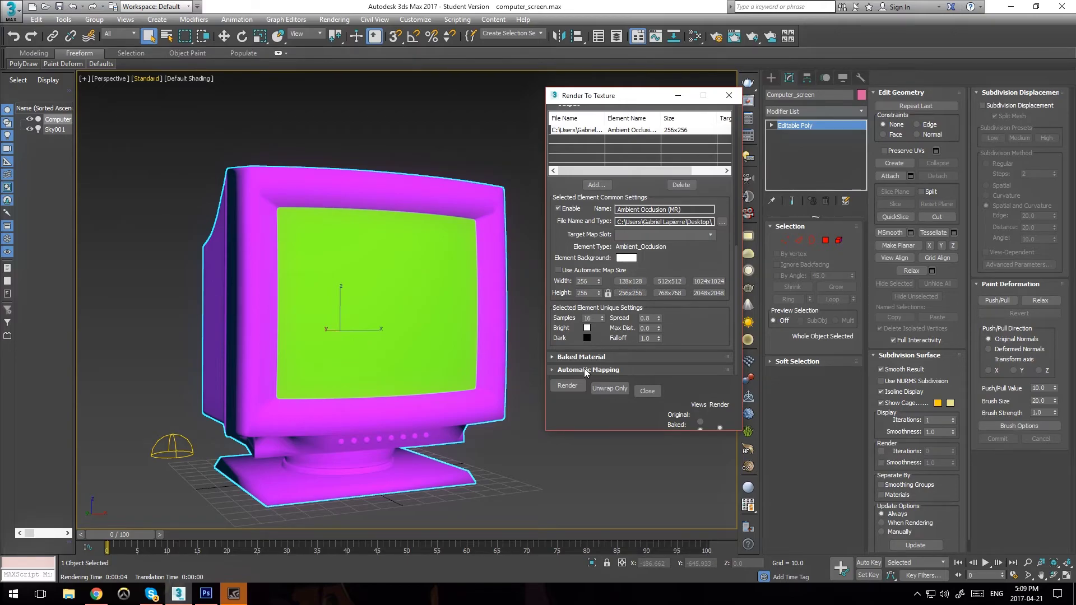
pyautogui.click(571, 388)
pyautogui.click(502, 378)
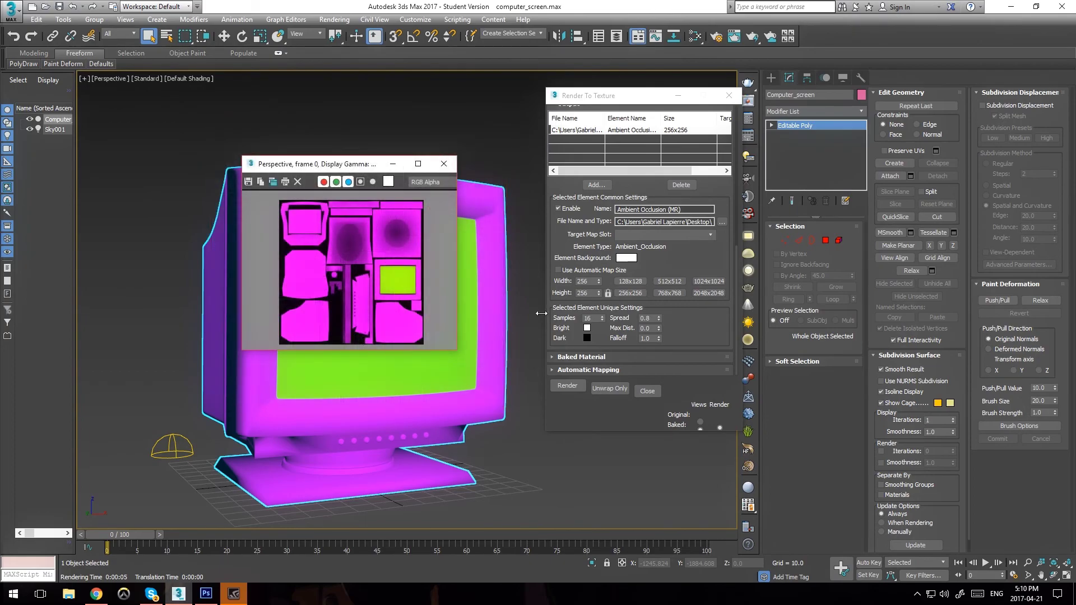
pyautogui.moveTo(346, 168); pyautogui.dragTo(266, 147)
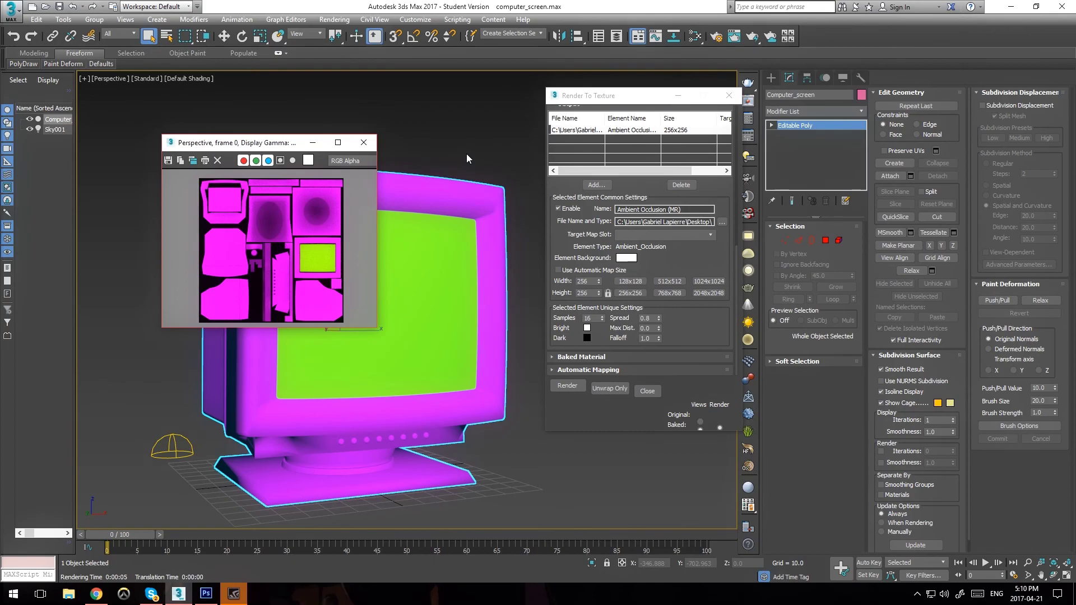